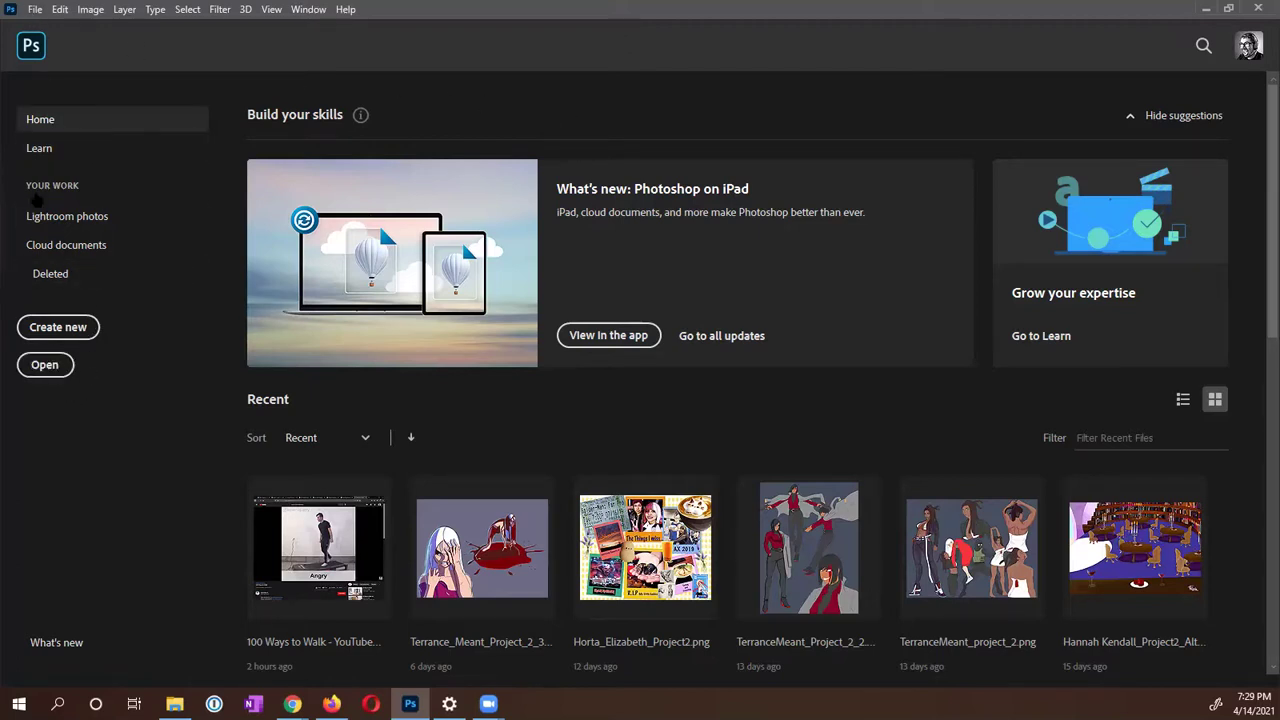
pyautogui.click(45, 366)
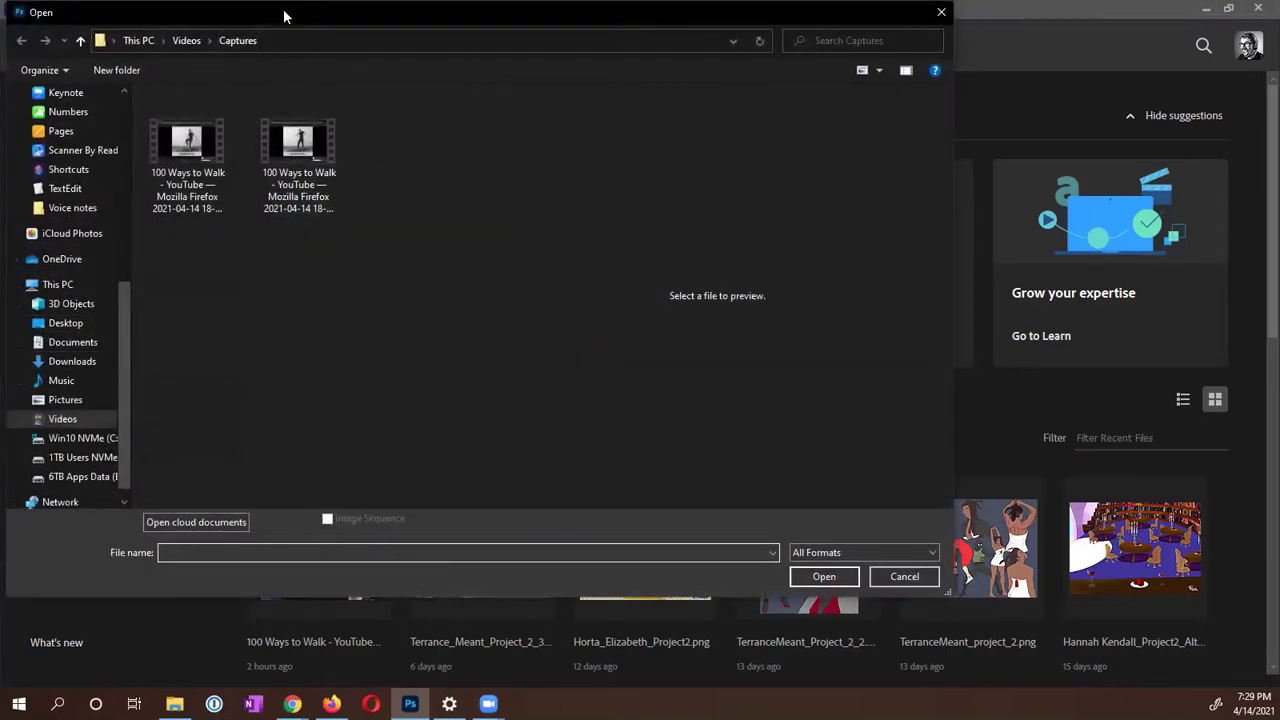
pyautogui.moveTo(284, 16); pyautogui.dragTo(388, 52)
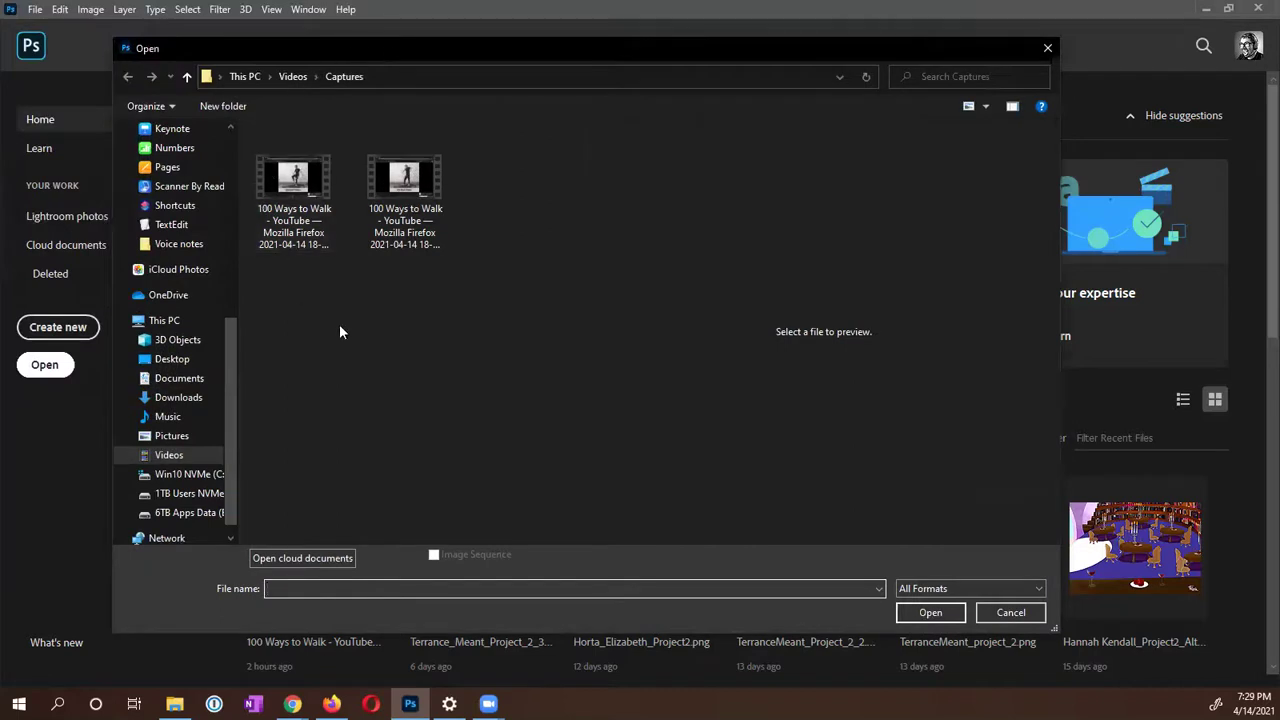
pyautogui.click(406, 190)
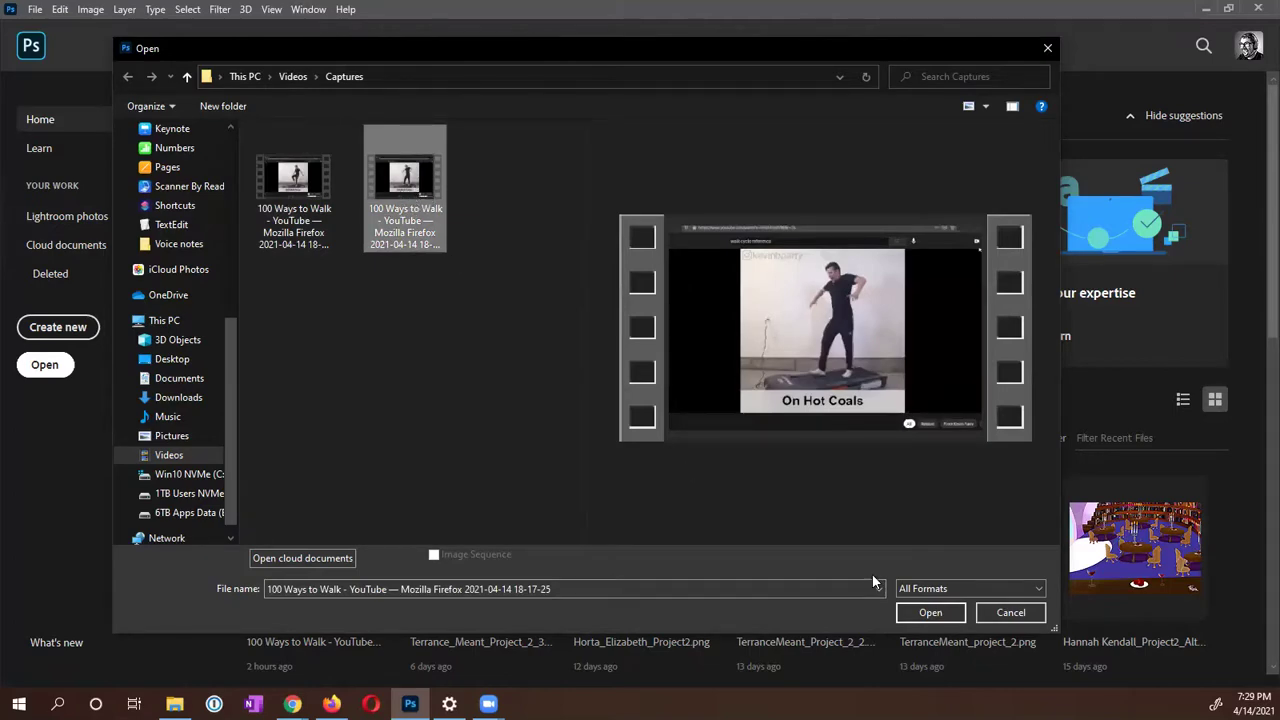
pyautogui.click(944, 618)
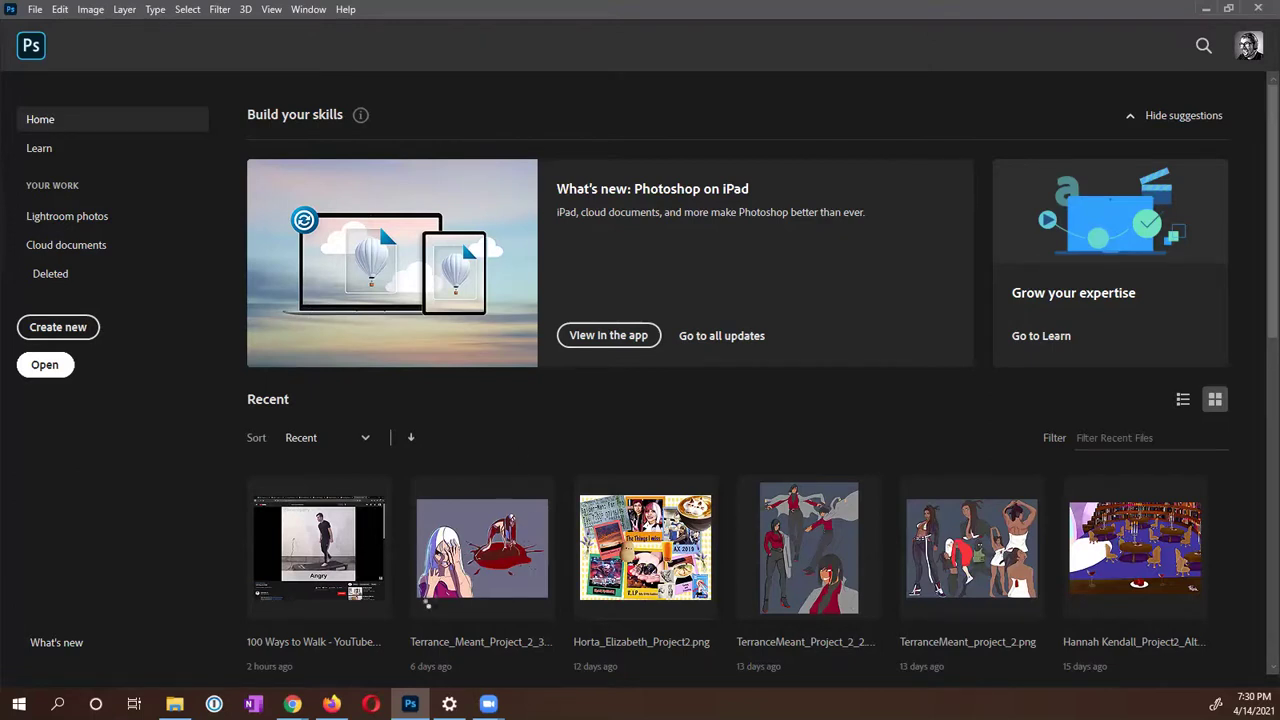
pyautogui.press('super+d')
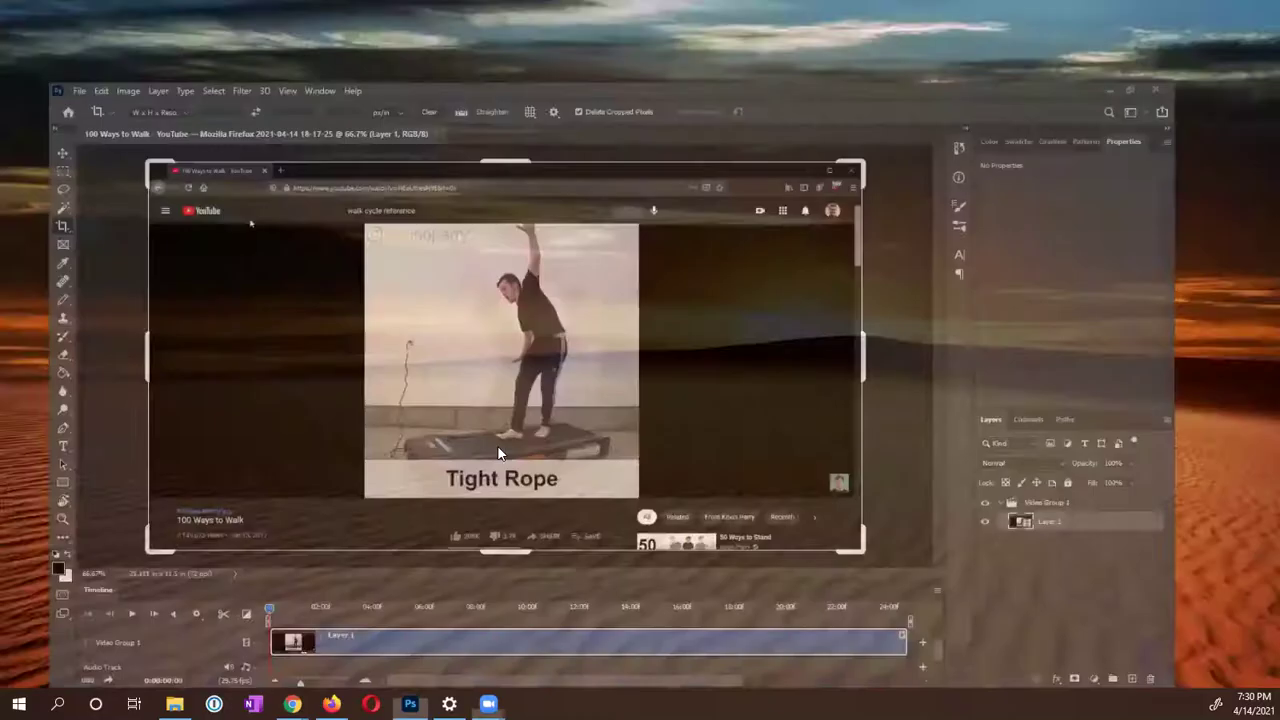
pyautogui.press('super+d')
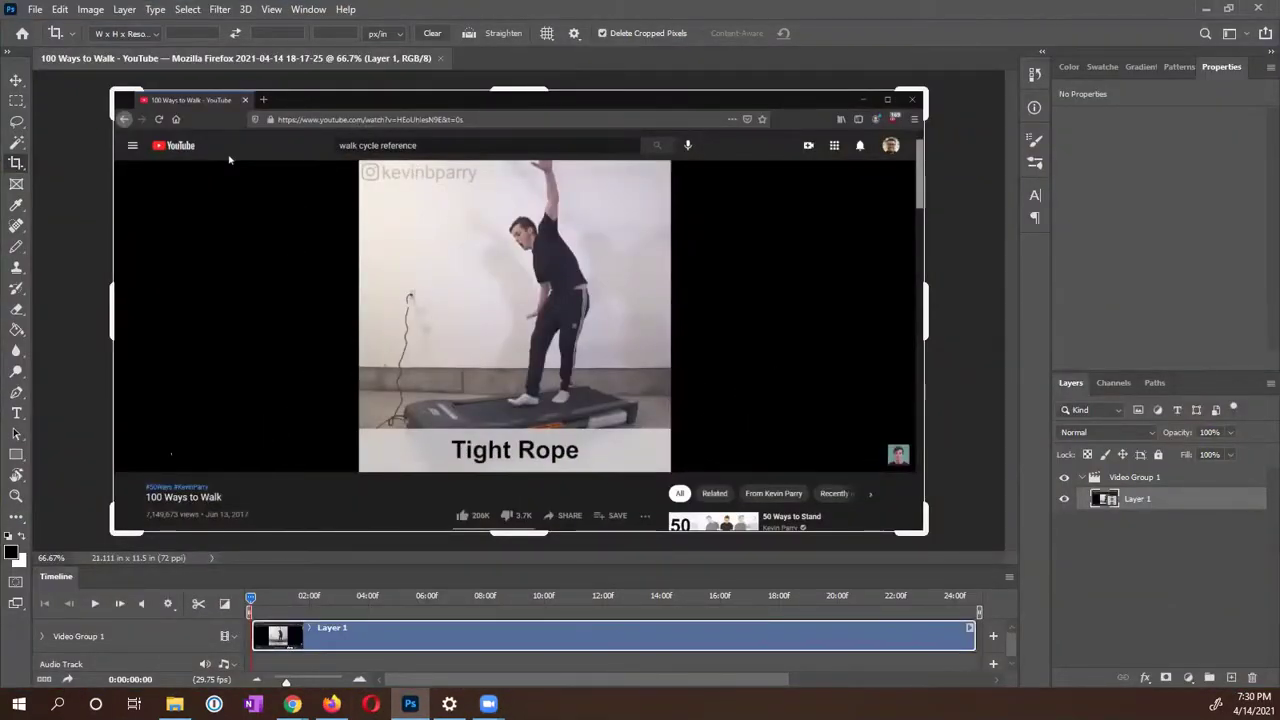
# Scrub the clip to the Dance Fight section and crop the document to the square footage, about 8.15 by 8.13 in.
pyautogui.click(15, 82)
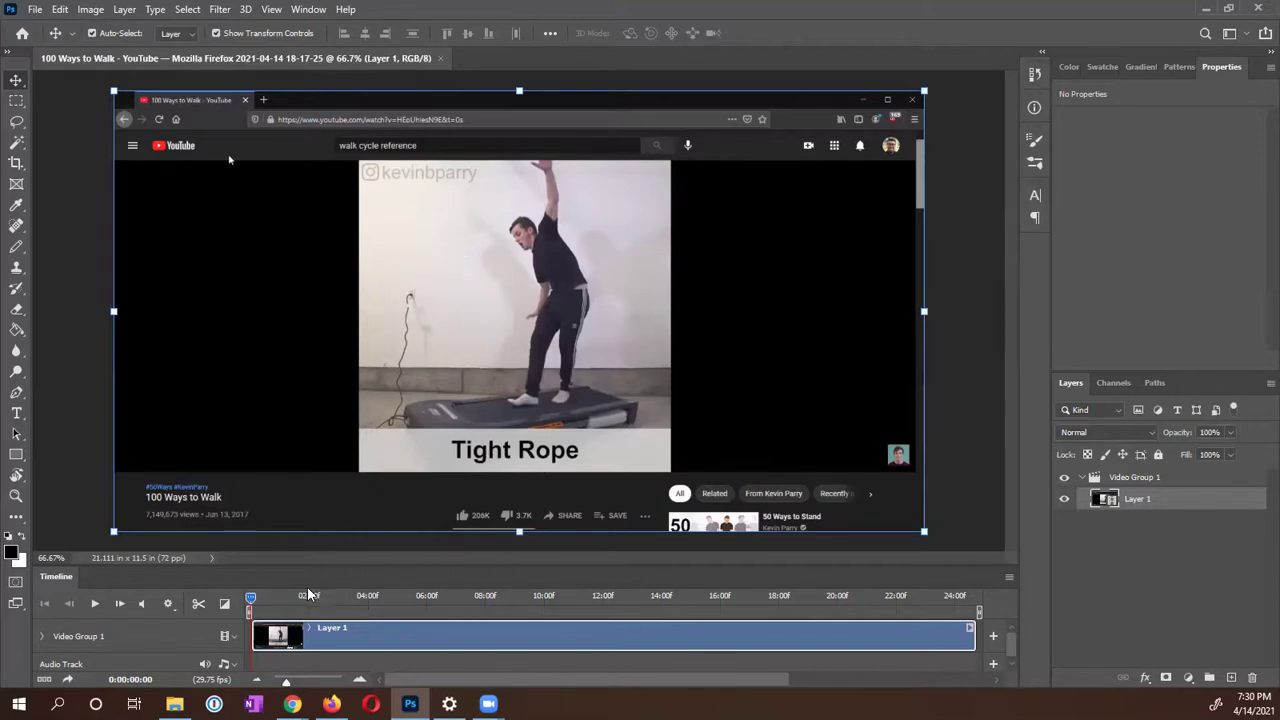
pyautogui.moveTo(256, 604); pyautogui.dragTo(845, 583)
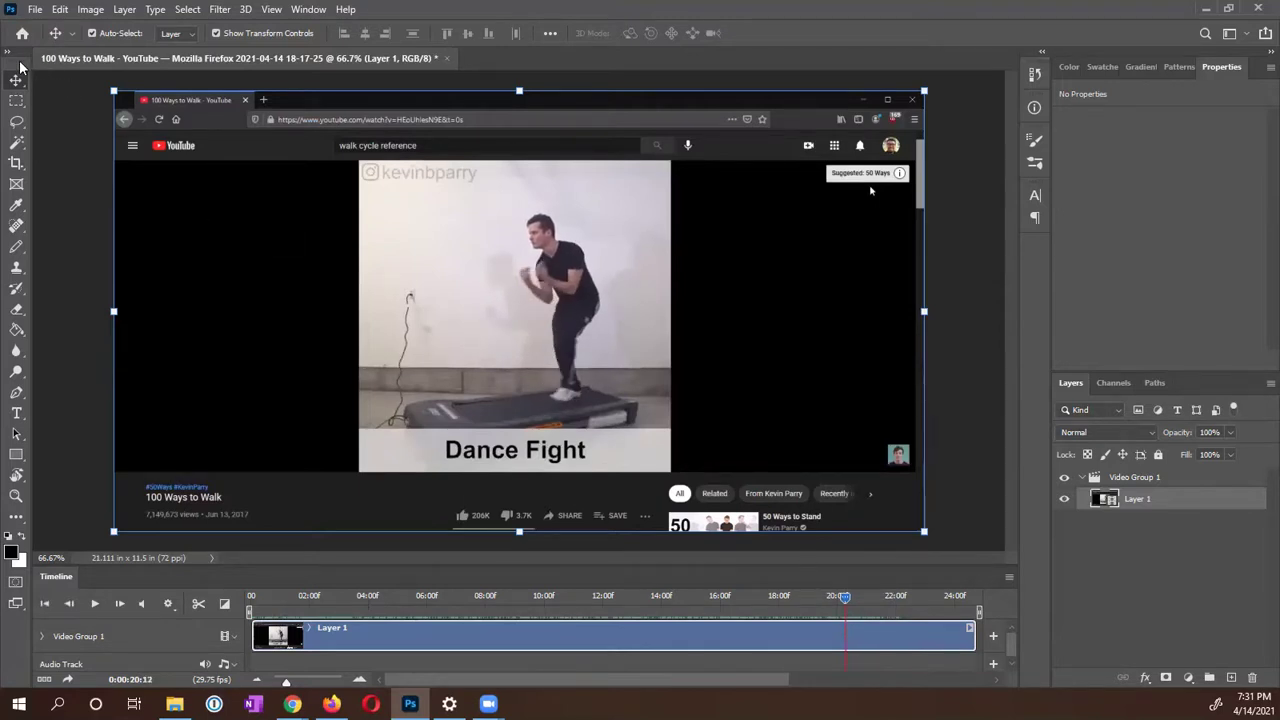
pyautogui.click(15, 163)
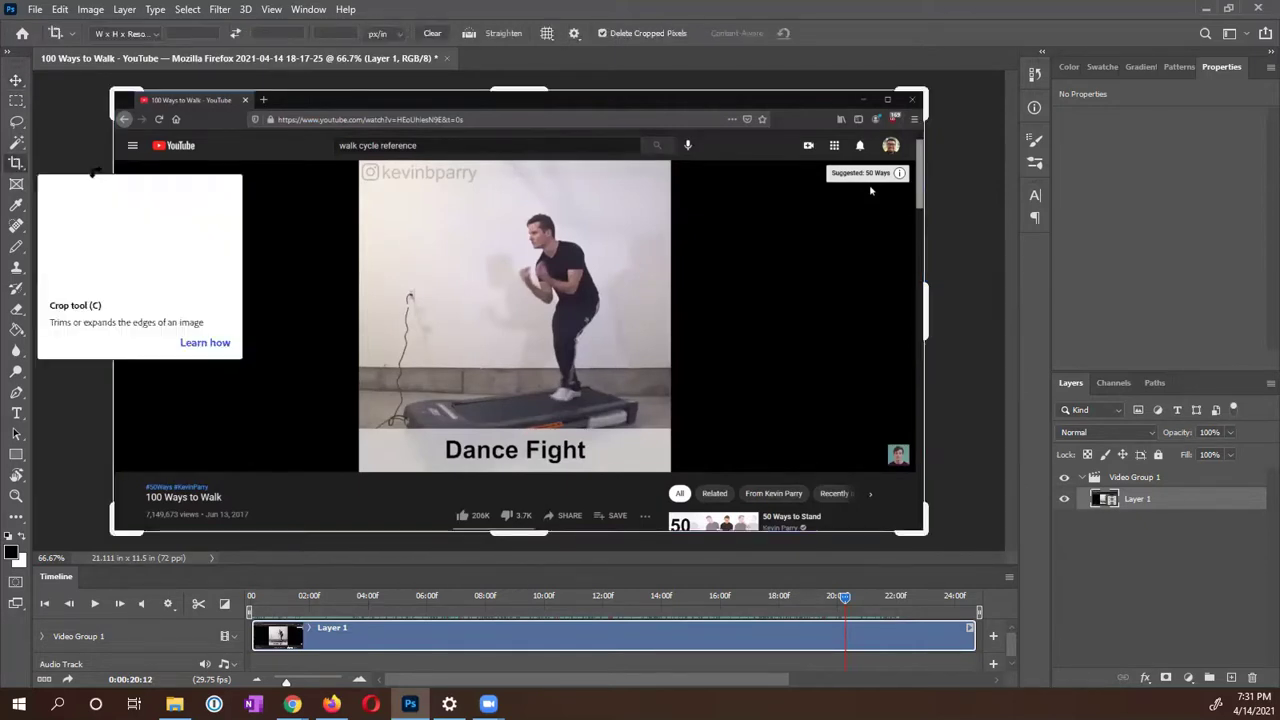
pyautogui.click(138, 37)
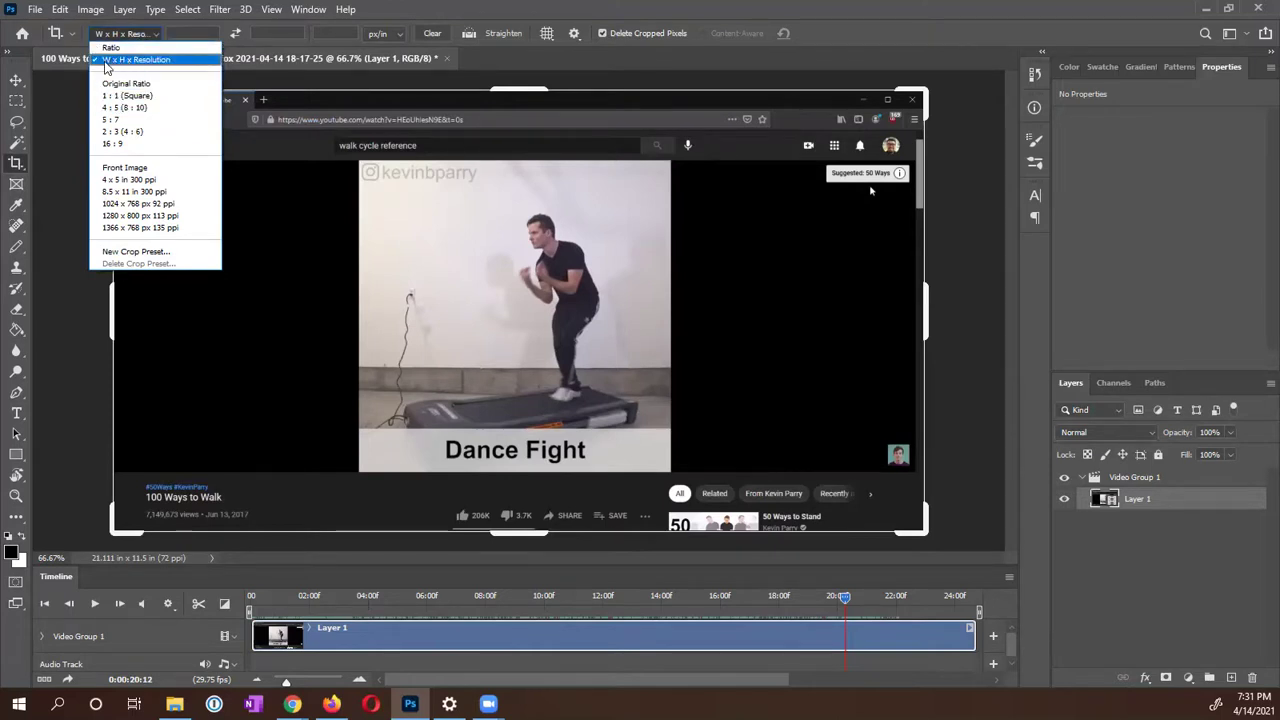
pyautogui.click(136, 60)
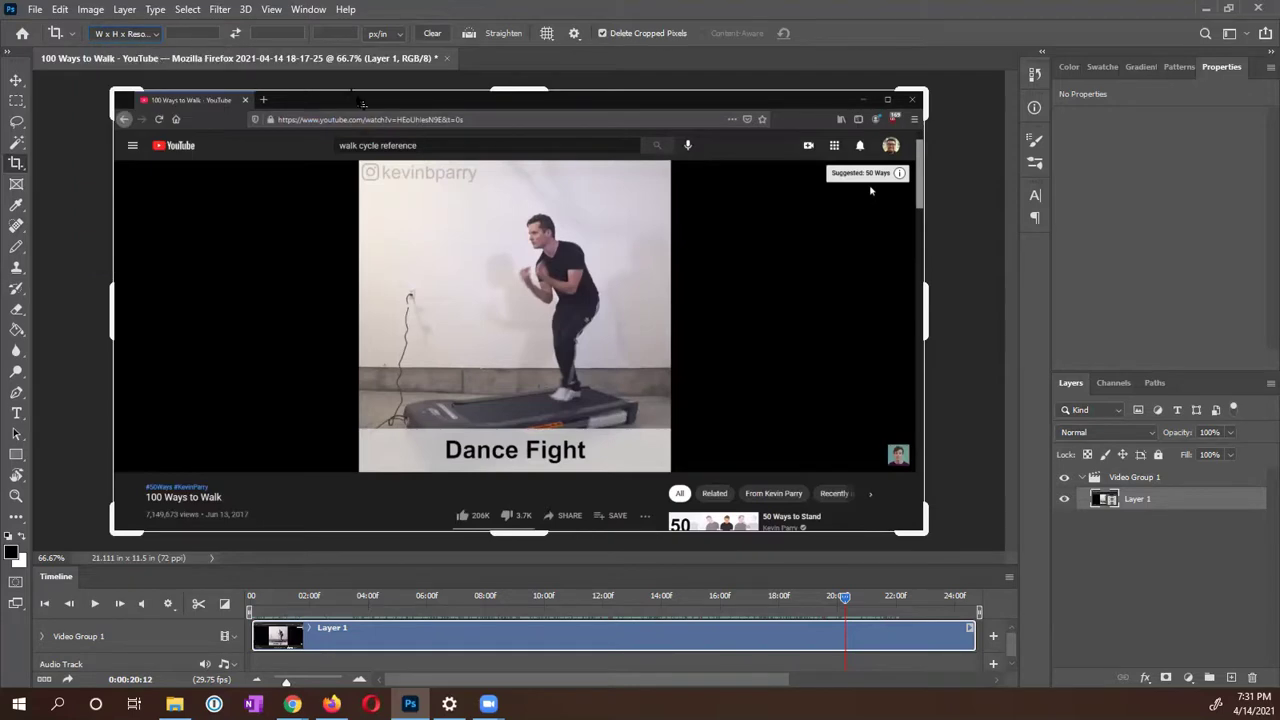
pyautogui.moveTo(519, 91); pyautogui.dragTo(519, 126)
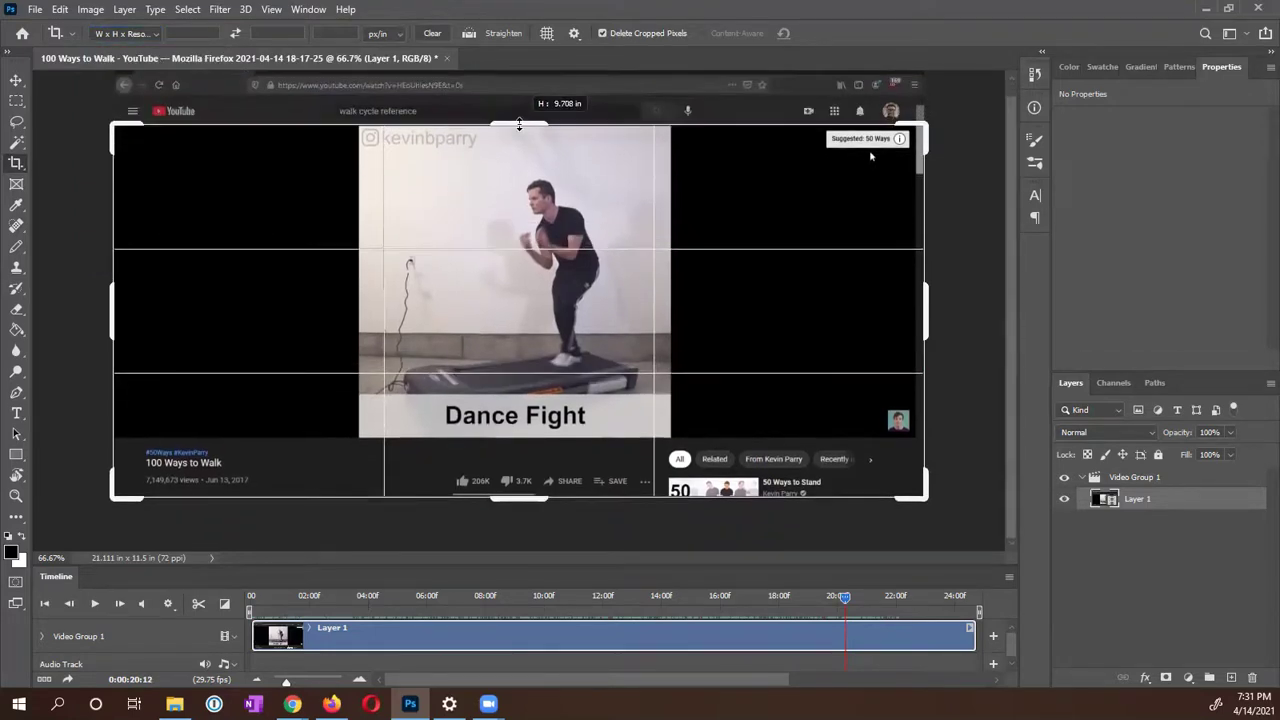
pyautogui.moveTo(113, 495); pyautogui.dragTo(236, 464)
pyautogui.moveTo(804, 312); pyautogui.dragTo(678, 328)
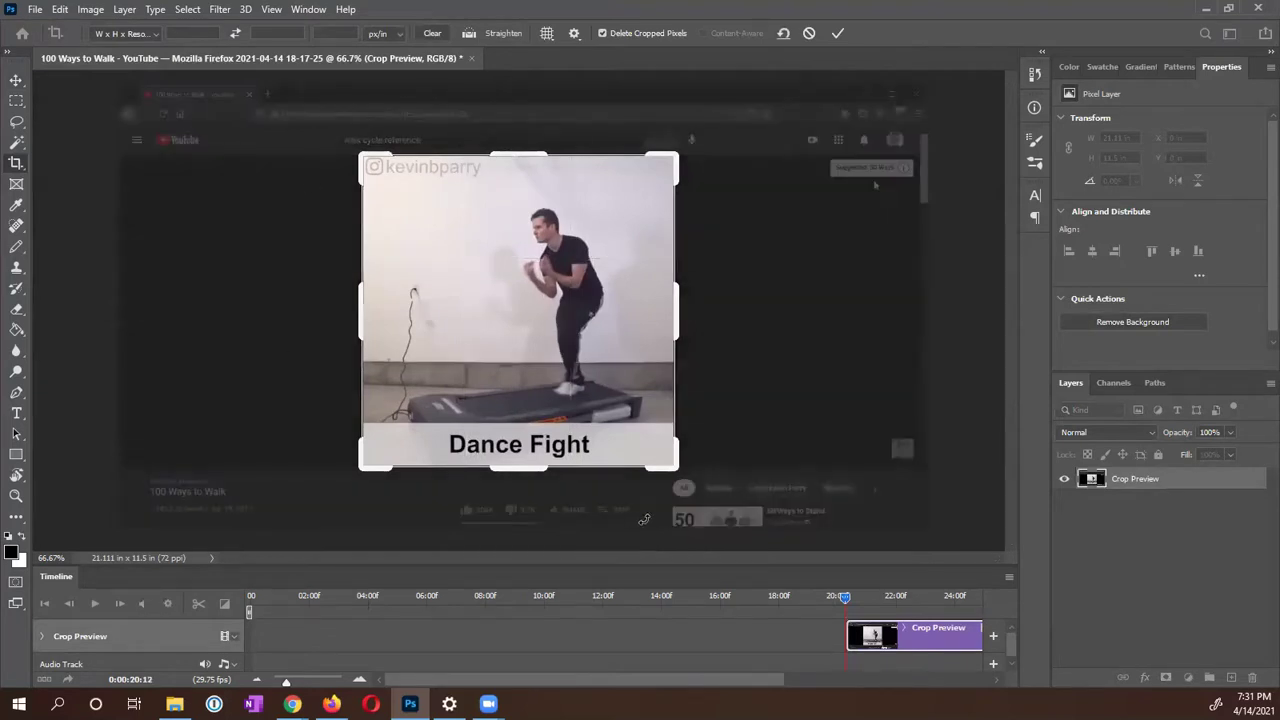
pyautogui.moveTo(643, 677); pyautogui.dragTo(674, 677)
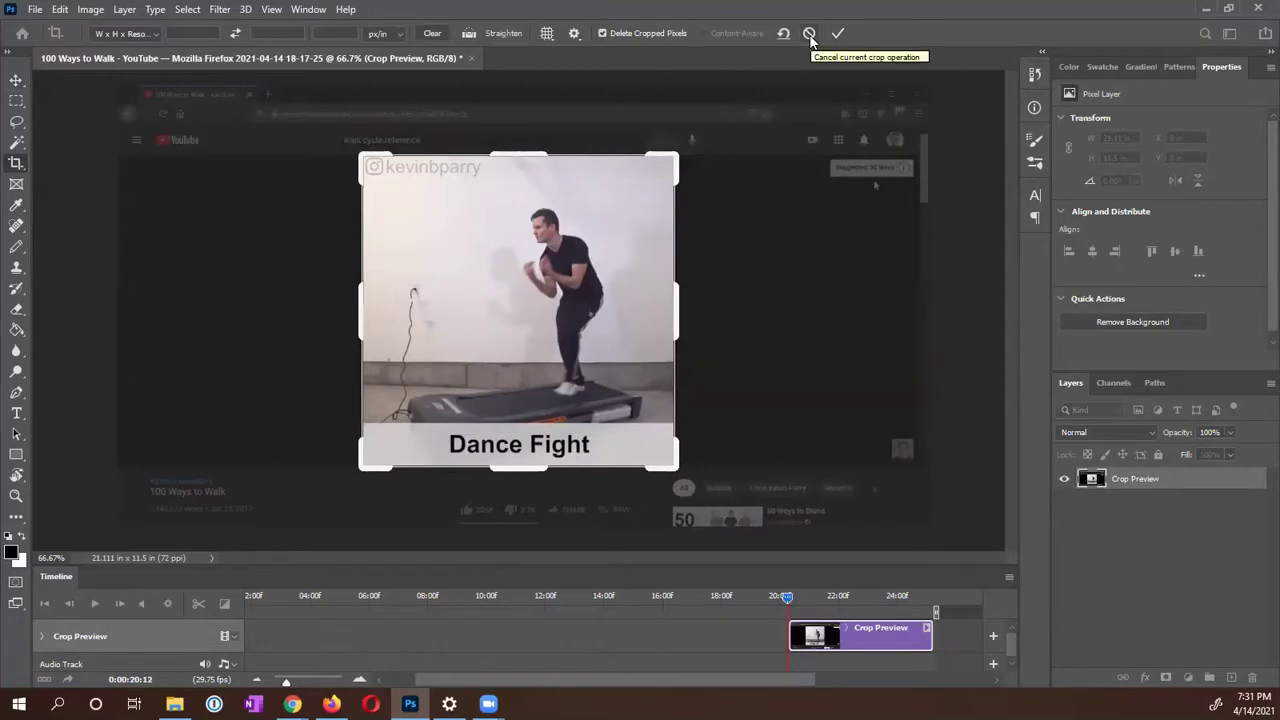
pyautogui.click(838, 34)
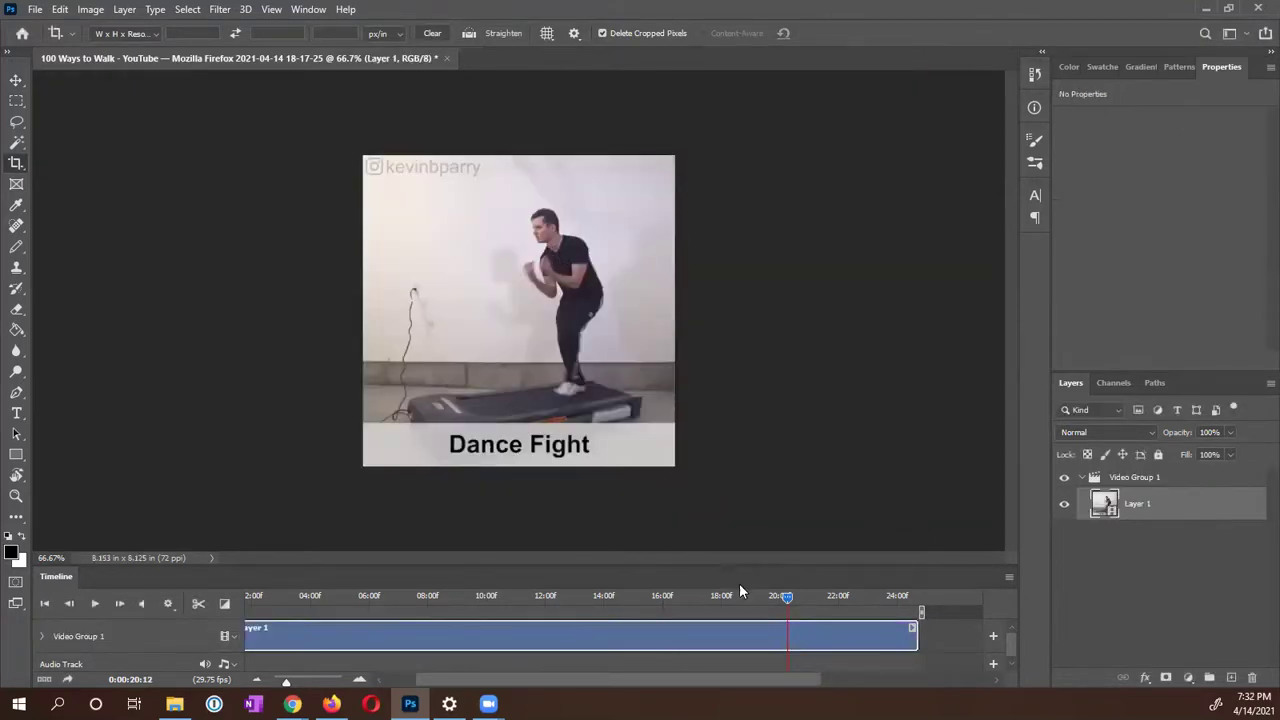
# Place the playhead at 0:00:19:26 in the Dance Fight section and set the work area's start there.
pyautogui.moveTo(789, 604)
pyautogui.mouseDown()
pyautogui.moveTo(757, 599)
pyautogui.moveTo(818, 593)
pyautogui.moveTo(806, 593)
pyautogui.mouseUp()
pyautogui.moveTo(798, 594); pyautogui.dragTo(773, 585)
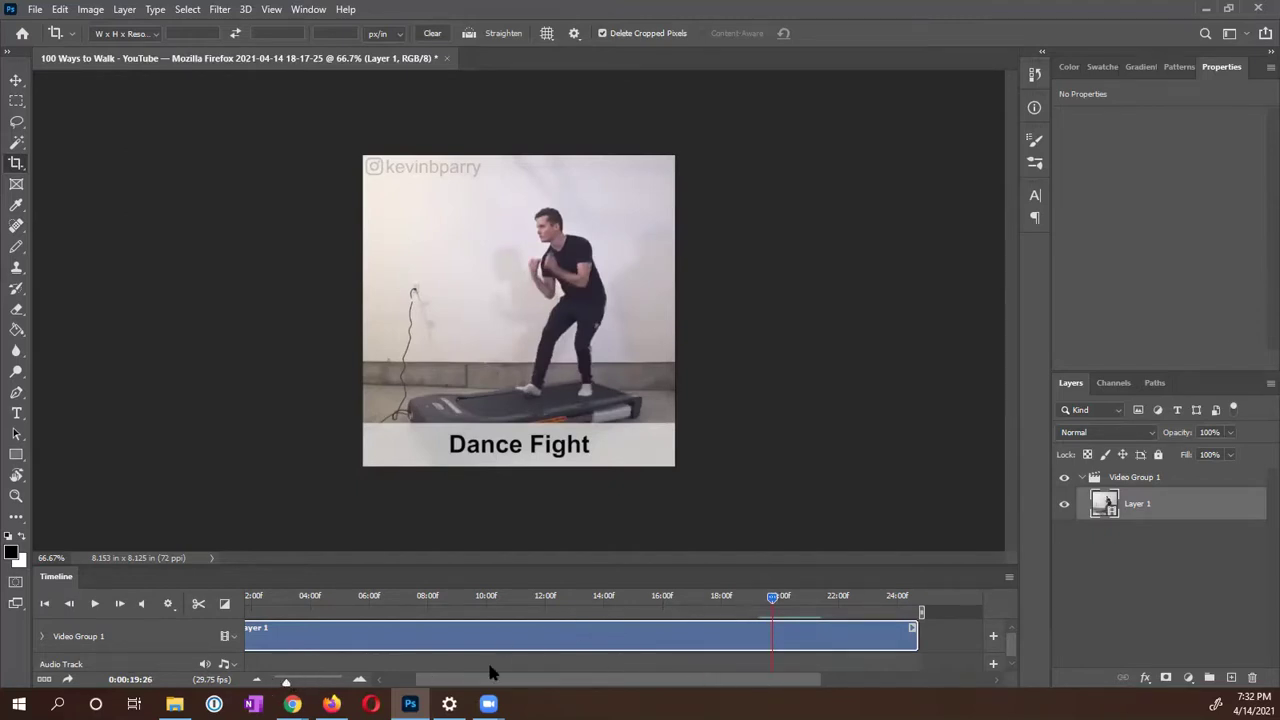
pyautogui.moveTo(436, 679); pyautogui.dragTo(396, 683)
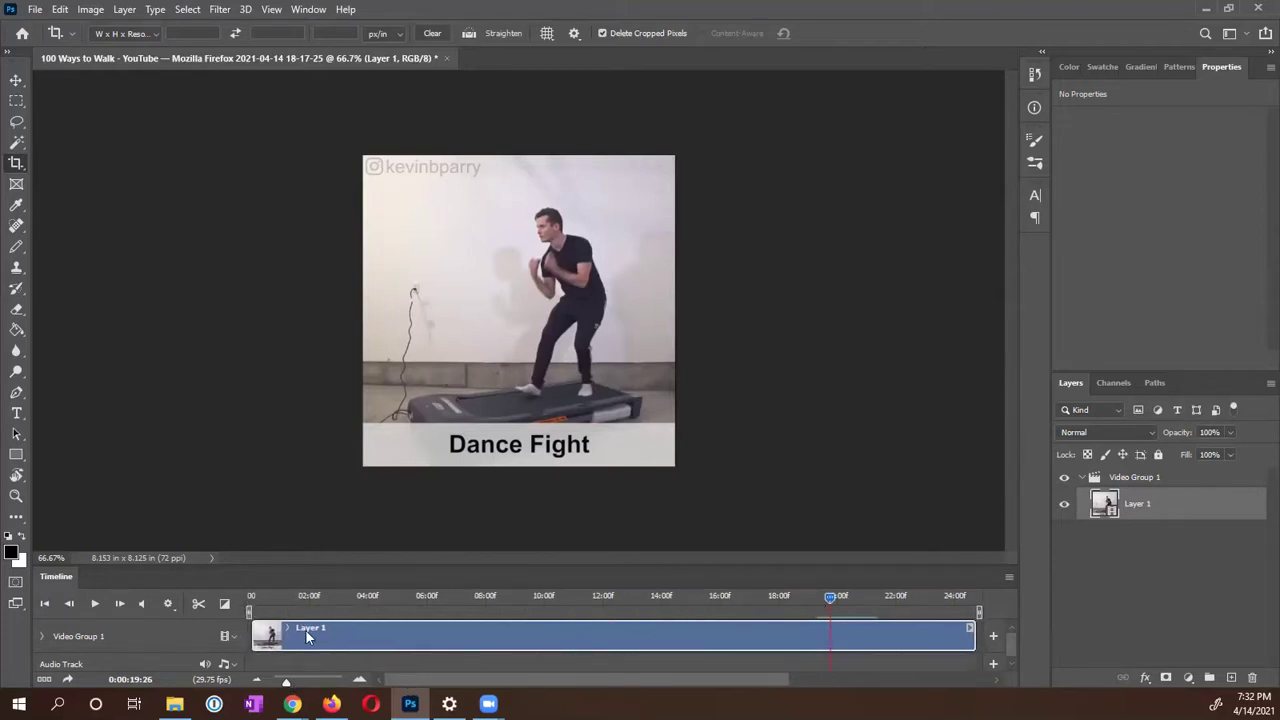
pyautogui.moveTo(249, 611); pyautogui.dragTo(827, 629)
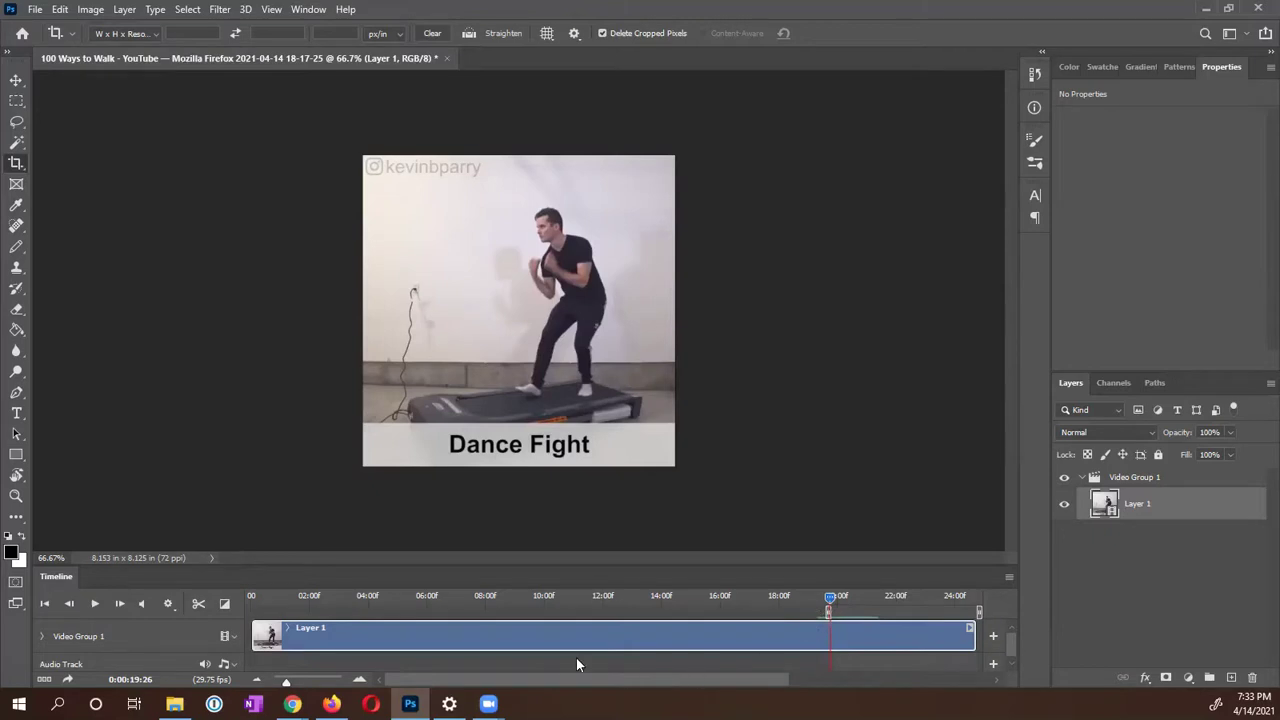
# Move the playhead to 0:00:21:07 and set the work area's end there.
pyautogui.click(285, 682)
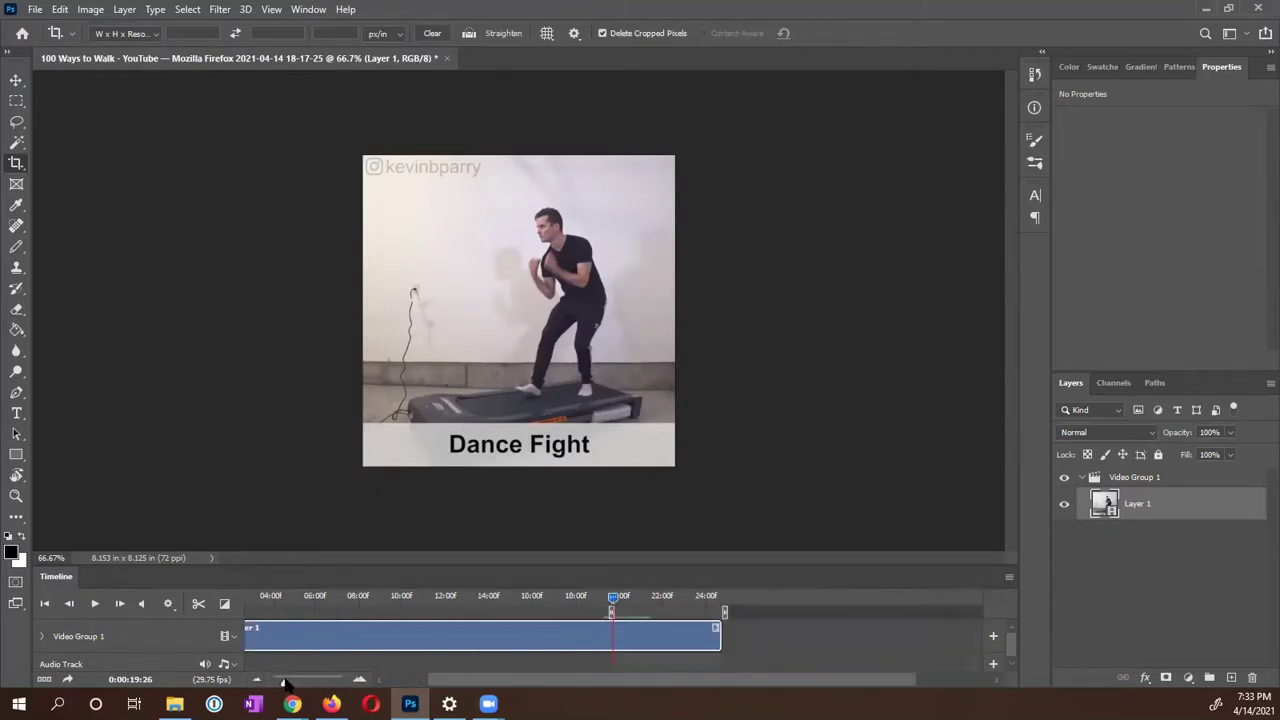
pyautogui.moveTo(285, 682)
pyautogui.mouseDown()
pyautogui.moveTo(341, 685)
pyautogui.moveTo(283, 685)
pyautogui.moveTo(306, 685)
pyautogui.mouseUp()
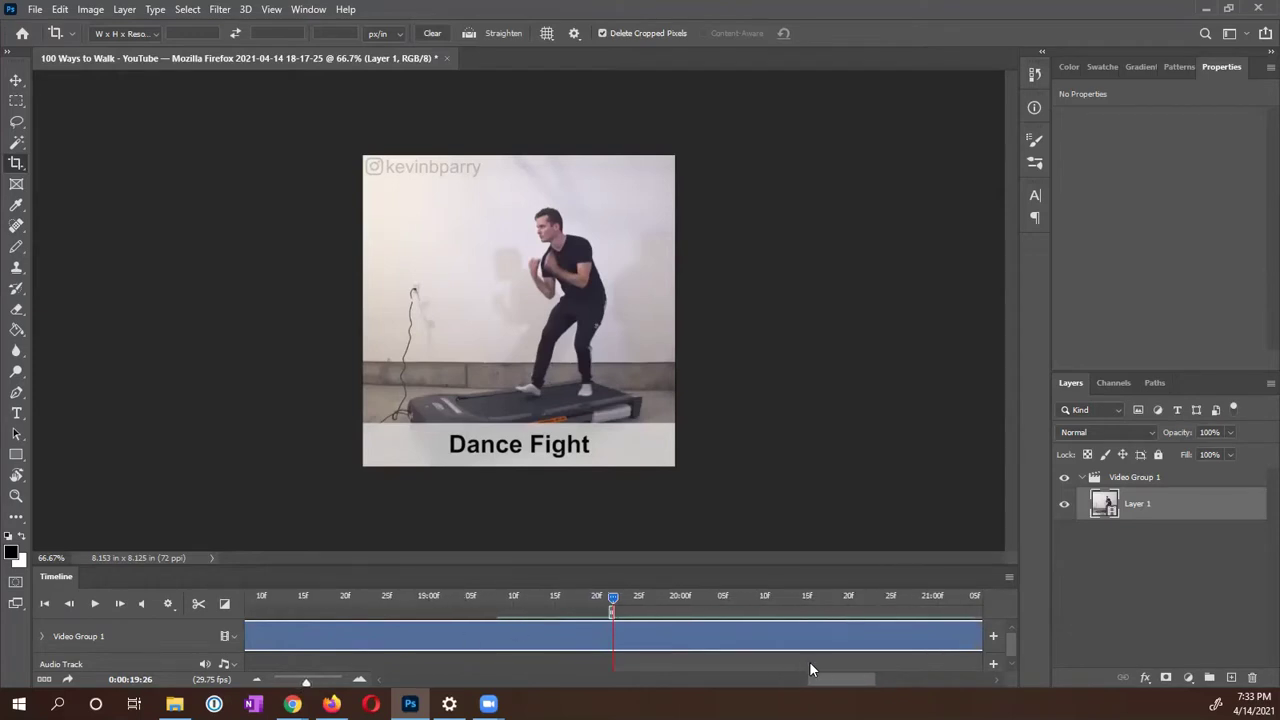
pyautogui.moveTo(825, 678); pyautogui.dragTo(843, 688)
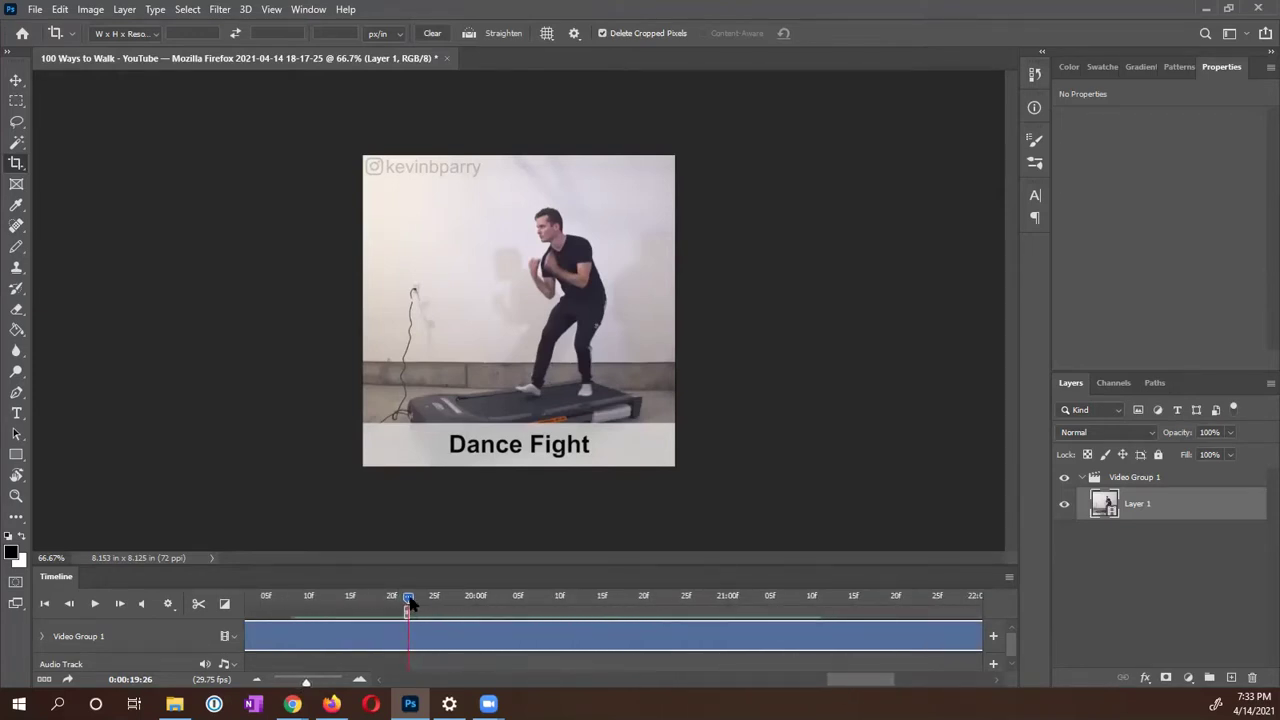
pyautogui.moveTo(410, 603); pyautogui.dragTo(743, 594)
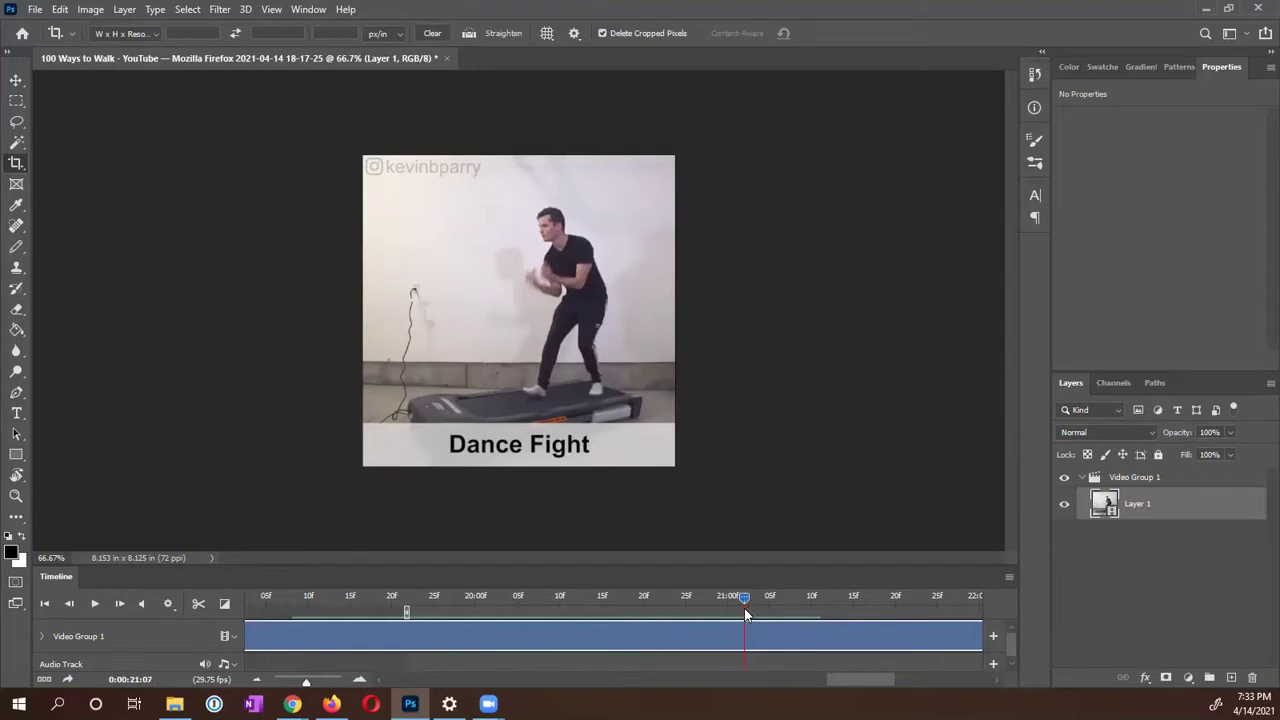
pyautogui.moveTo(866, 681); pyautogui.dragTo(893, 678)
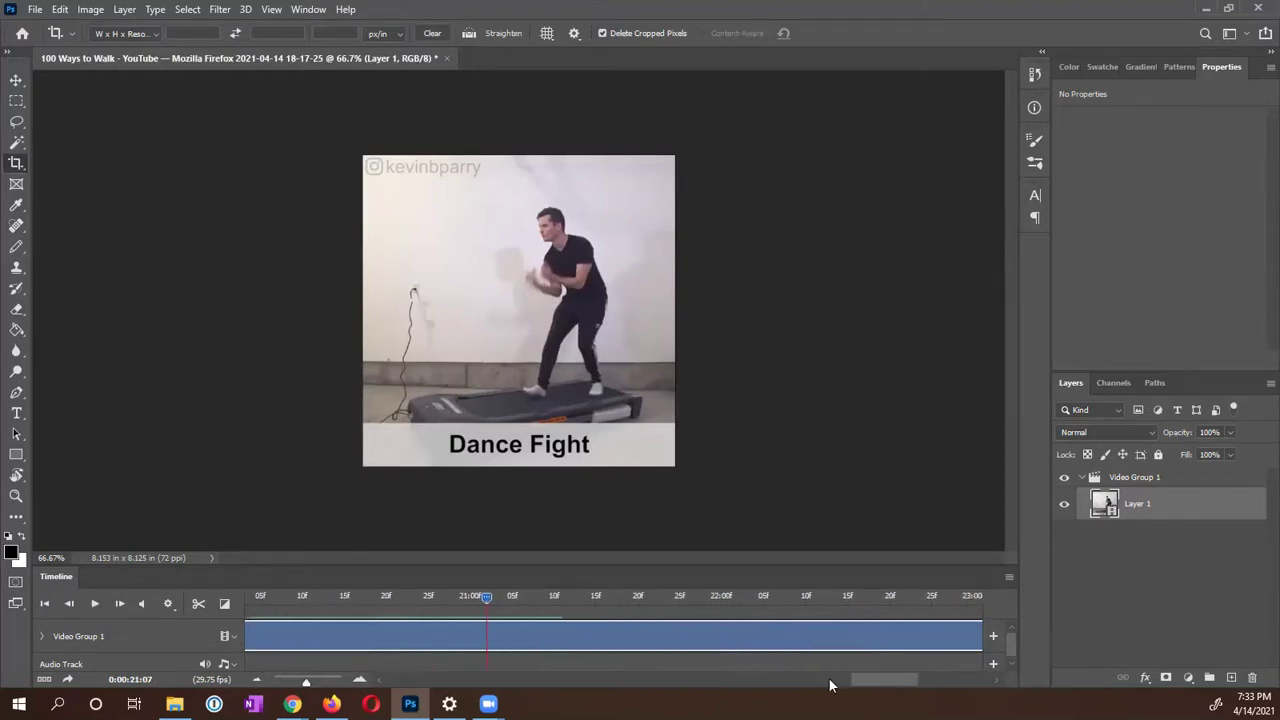
pyautogui.moveTo(306, 682); pyautogui.dragTo(296, 683)
pyautogui.moveTo(844, 680); pyautogui.dragTo(851, 677)
pyautogui.moveTo(934, 612); pyautogui.dragTo(569, 612)
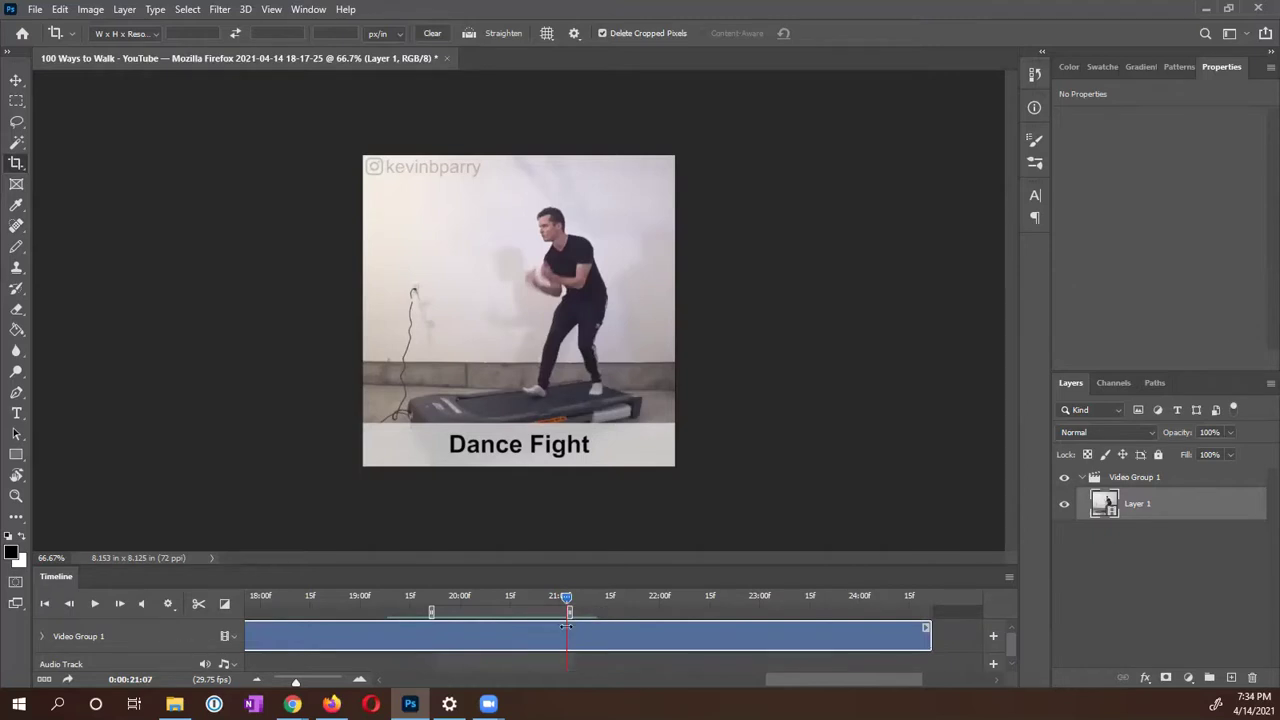
# Enable Loop Playback for the timeline and preview the Dance Fight work area.
pyautogui.click(94, 605)
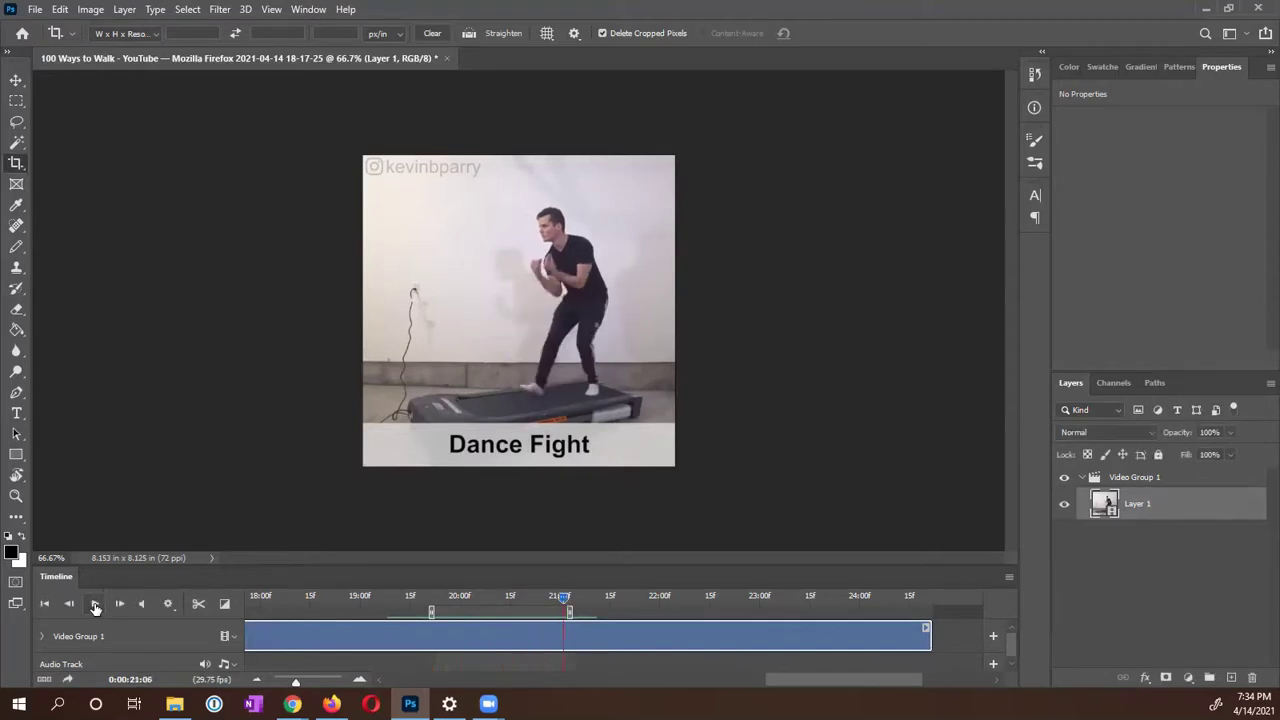
pyautogui.click(94, 605)
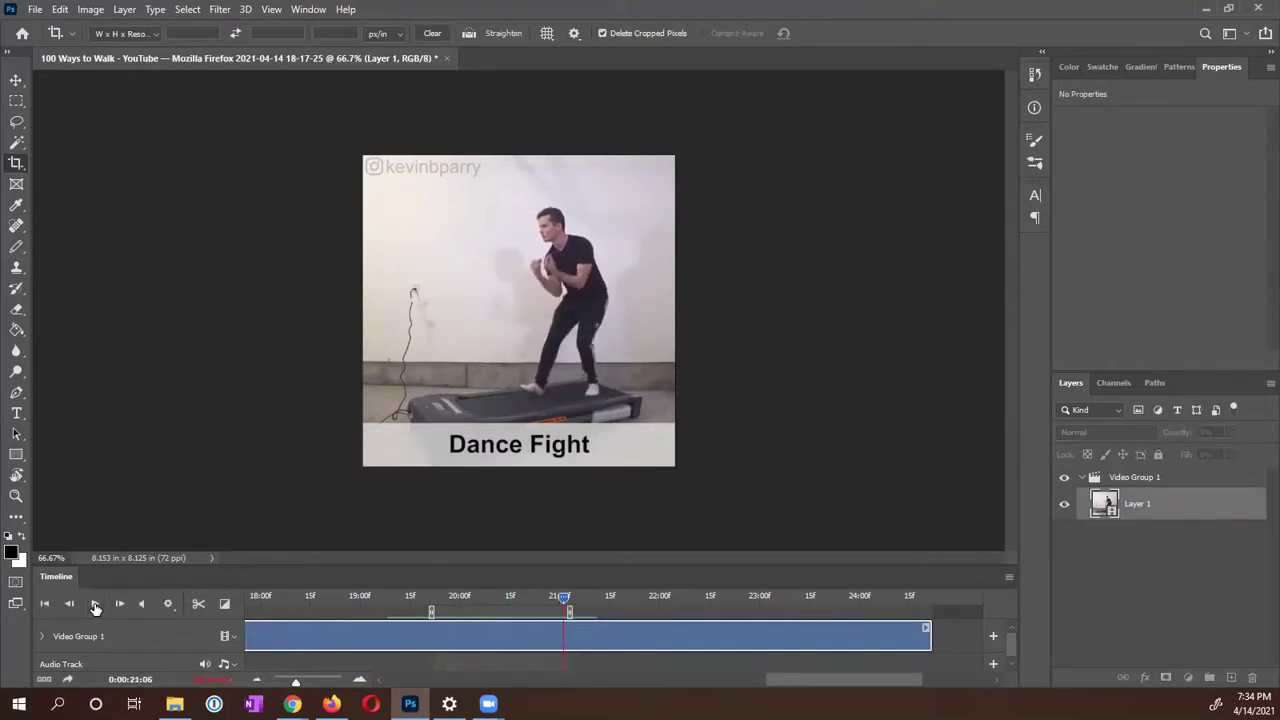
pyautogui.click(169, 604)
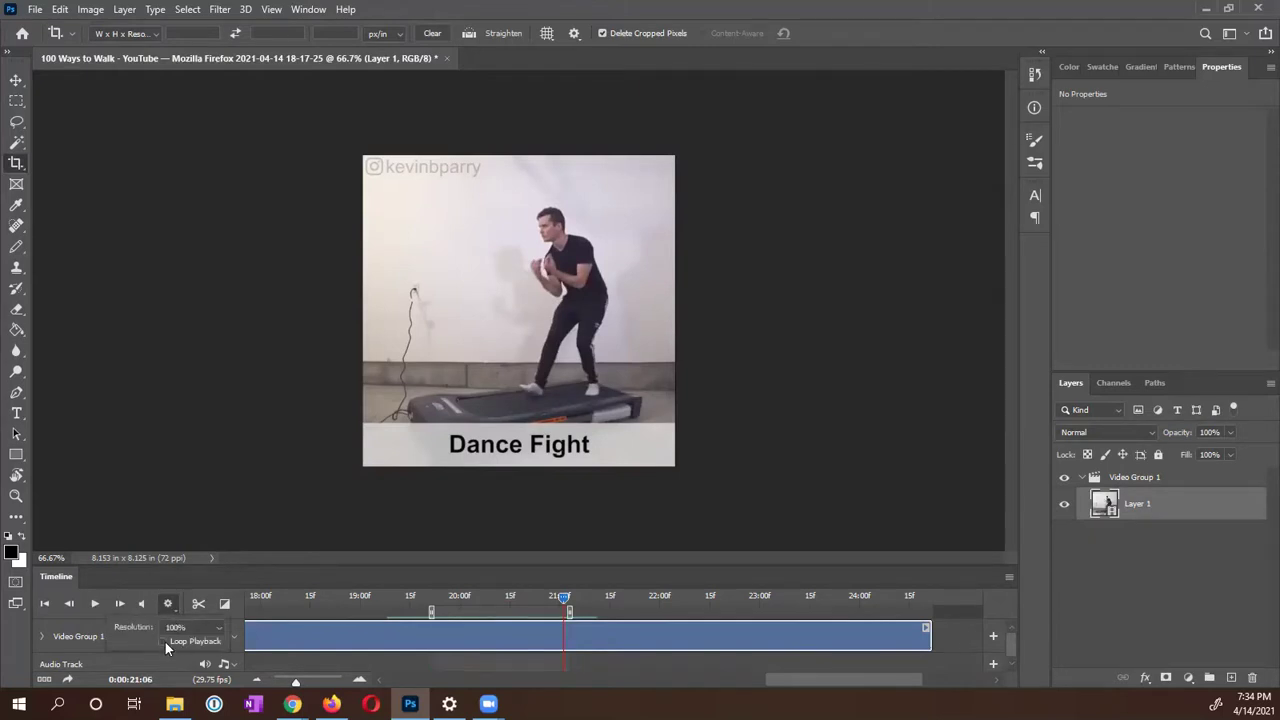
pyautogui.click(163, 641)
pyautogui.click(94, 605)
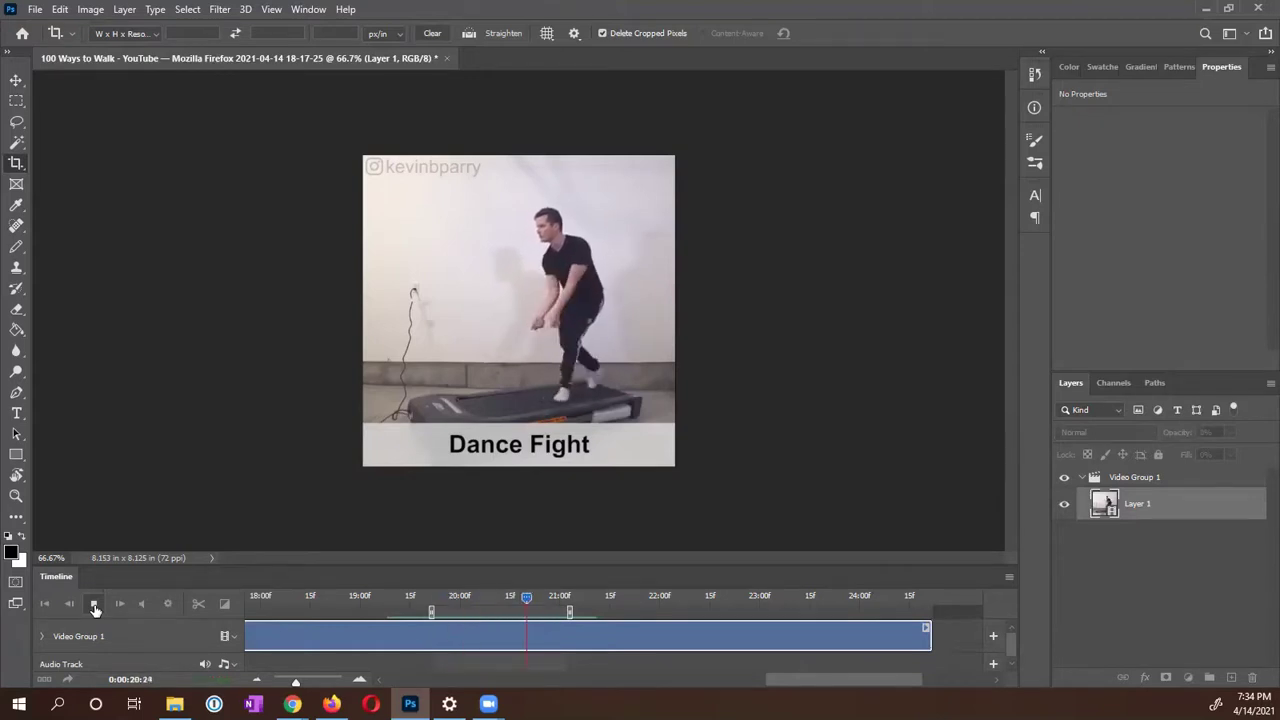
pyautogui.click(94, 605)
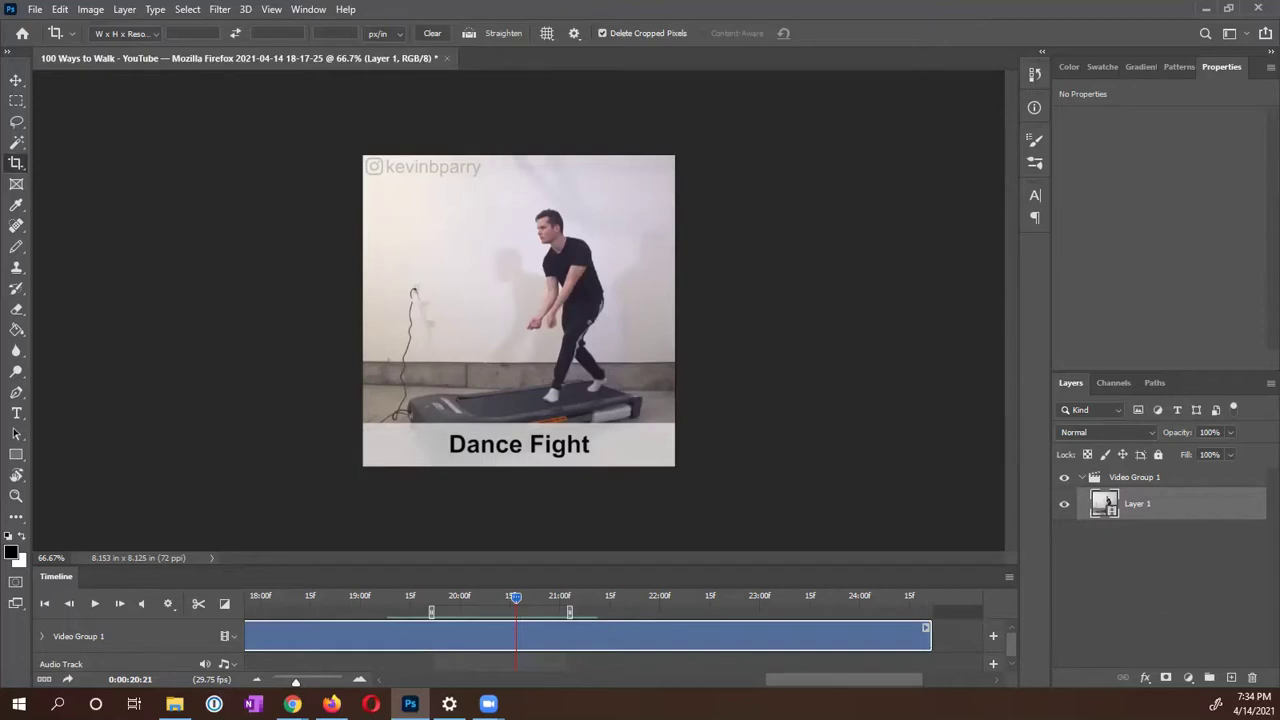
# Start Render Video for the timeline and name the JPEG image sequence Dance.jpg.
pyautogui.click(1006, 575)
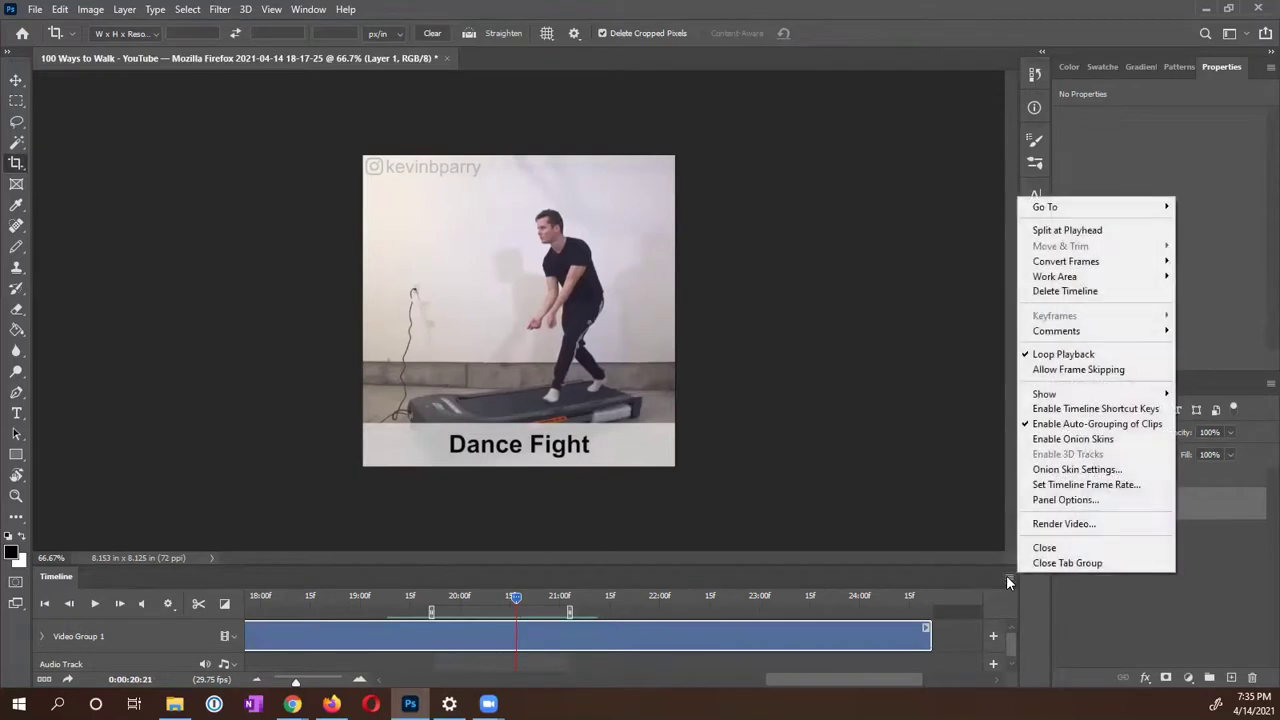
pyautogui.click(996, 594)
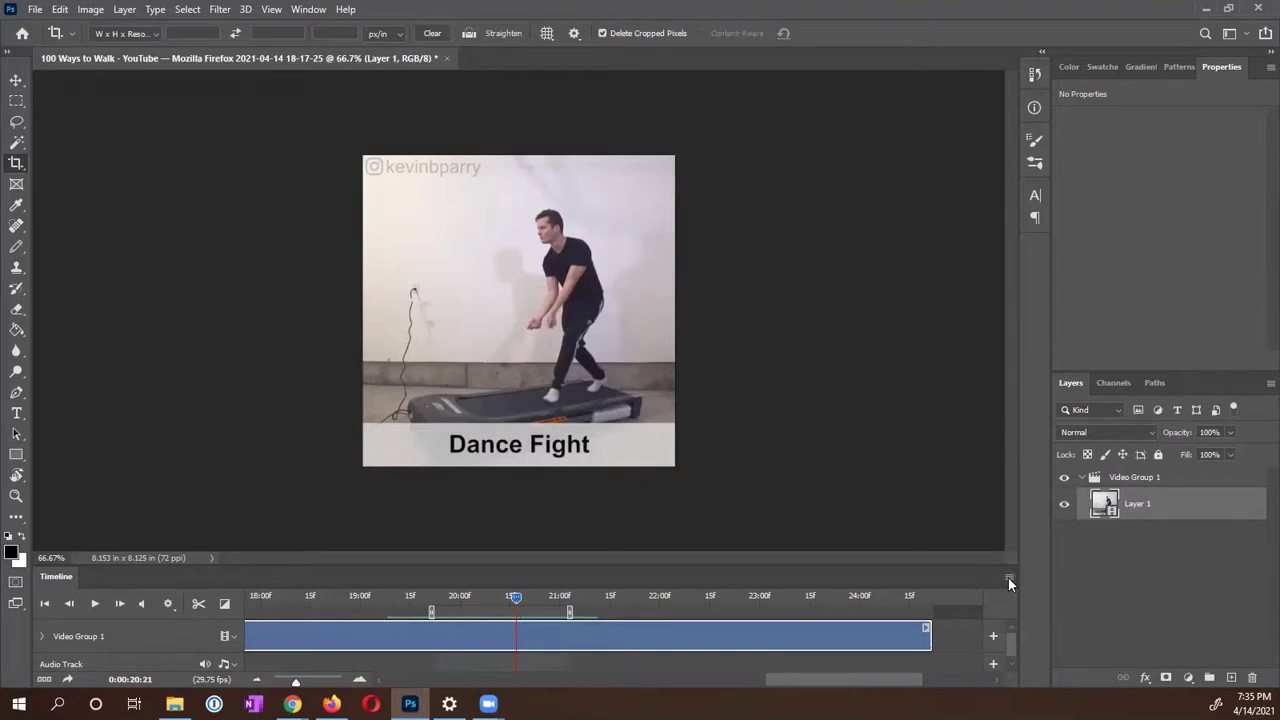
pyautogui.click(1008, 577)
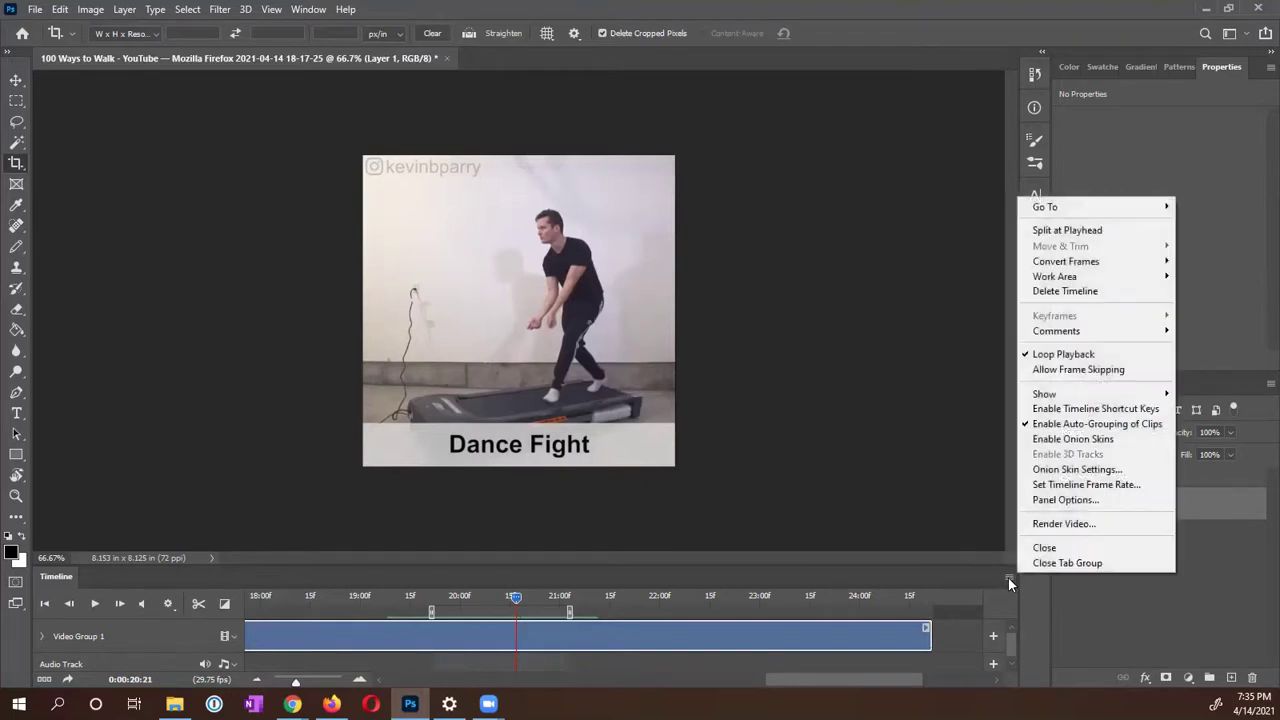
pyautogui.click(1064, 524)
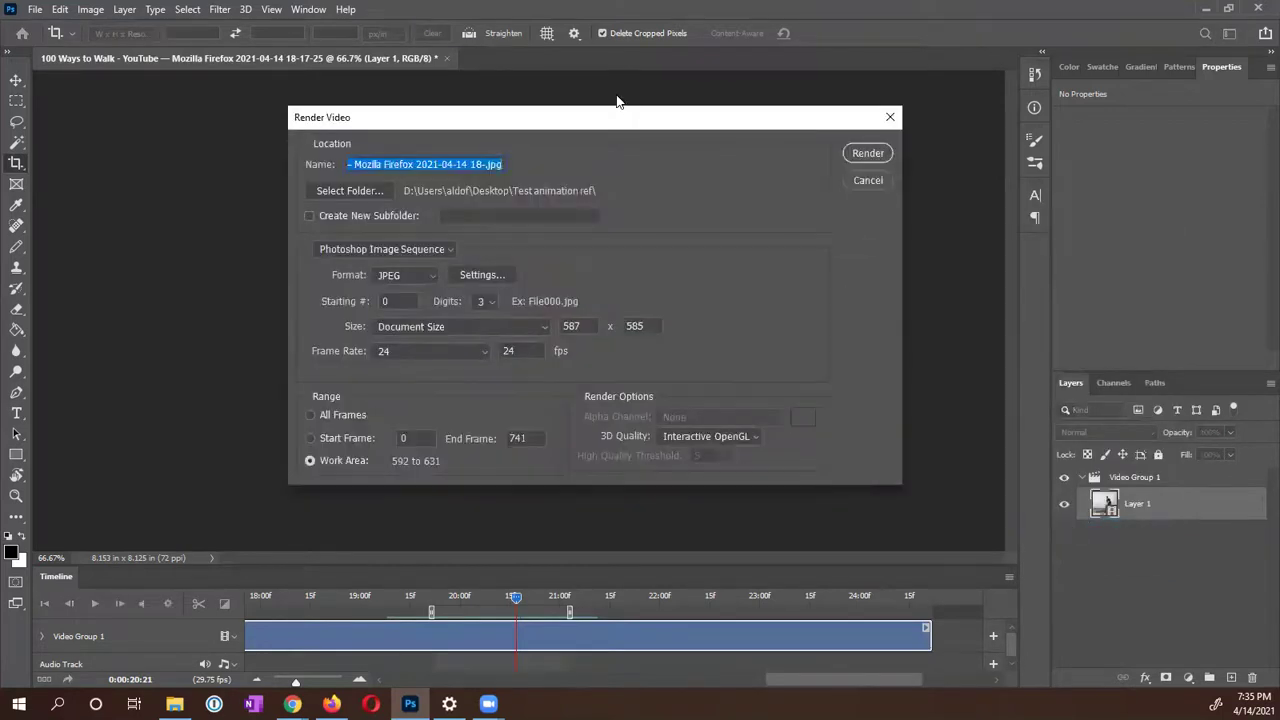
pyautogui.moveTo(600, 125); pyautogui.dragTo(632, 159)
pyautogui.doubleClick(443, 197)
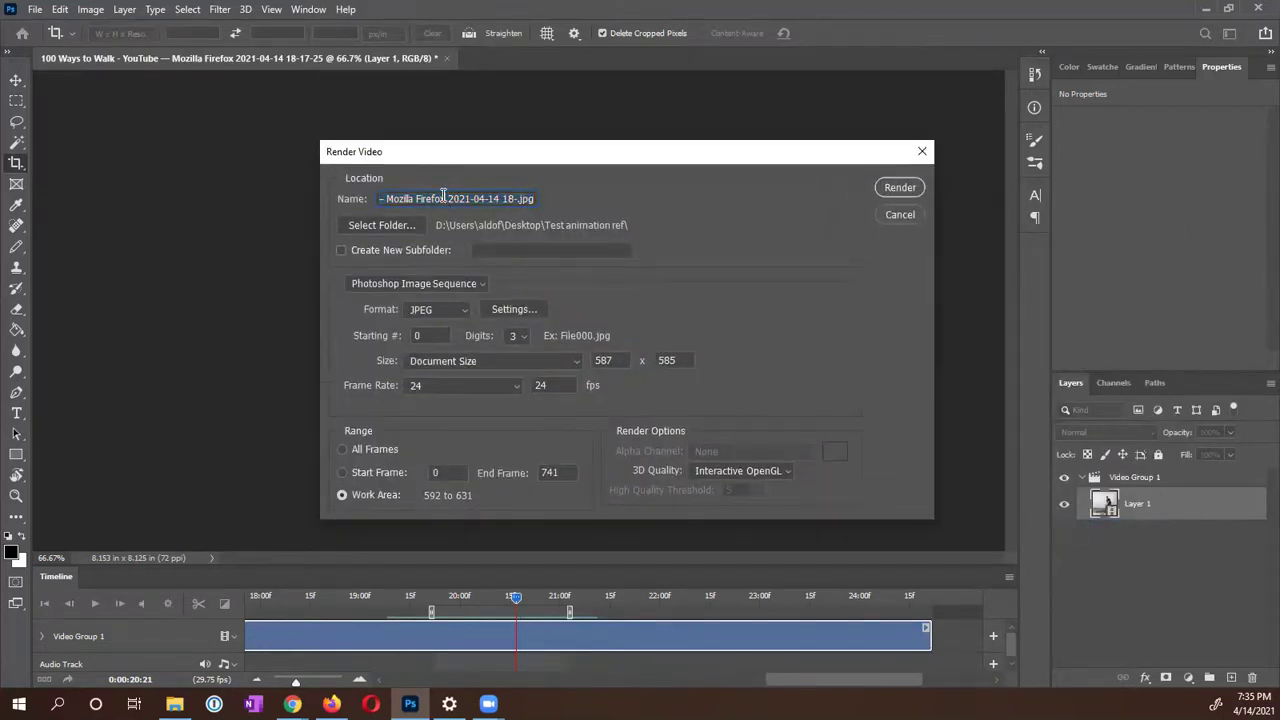
pyautogui.click(443, 197)
pyautogui.moveTo(514, 197); pyautogui.dragTo(283, 206)
pyautogui.press('BackSpace')
pyautogui.moveTo(514, 160); pyautogui.dragTo(561, 168)
pyautogui.write('Dance')
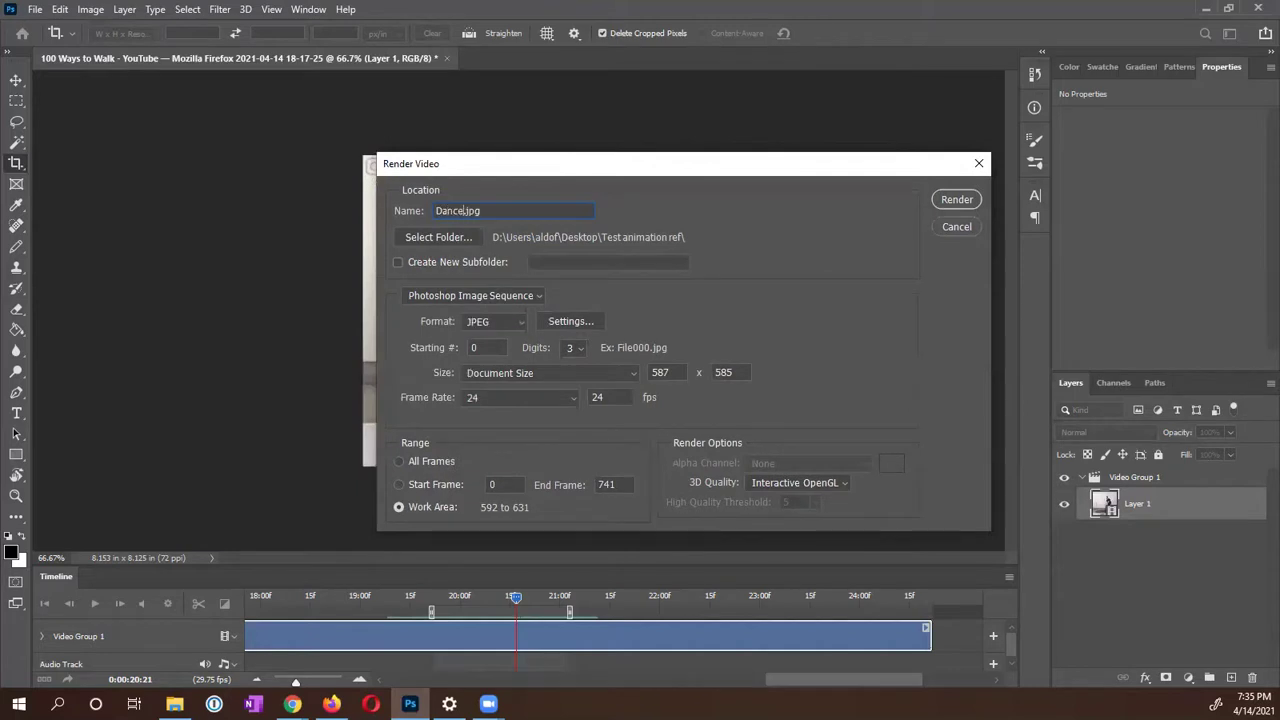
# Complete the sequence name as DanceFightReference.jpg and create a new folder on the Desktop while choosing the render folder.
pyautogui.write('FightReference')
pyautogui.click(428, 237)
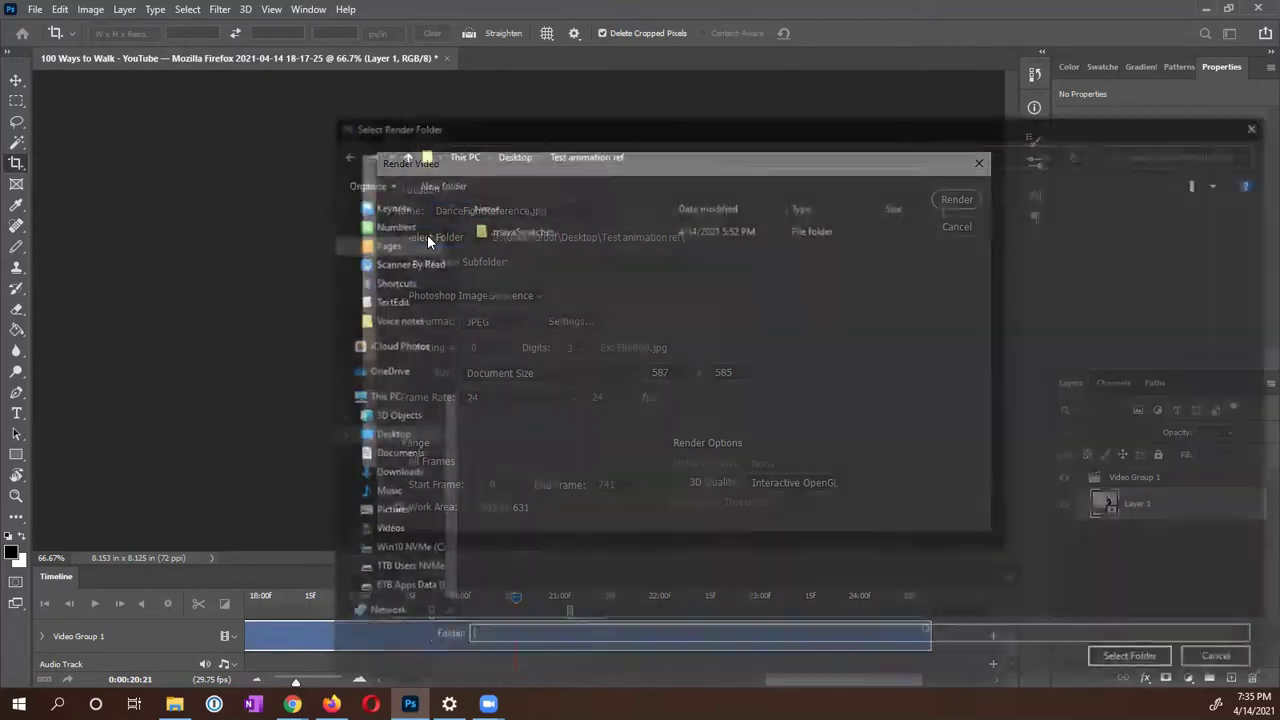
pyautogui.click(390, 435)
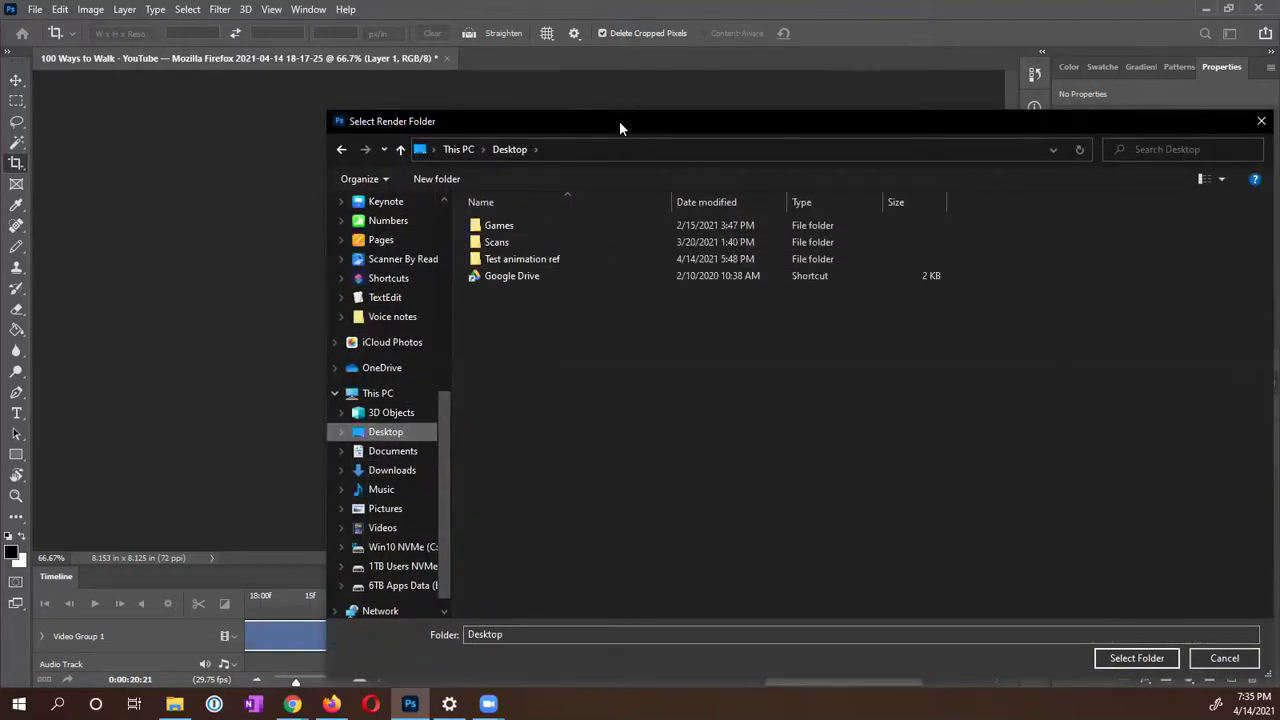
pyautogui.moveTo(619, 121); pyautogui.dragTo(515, 65)
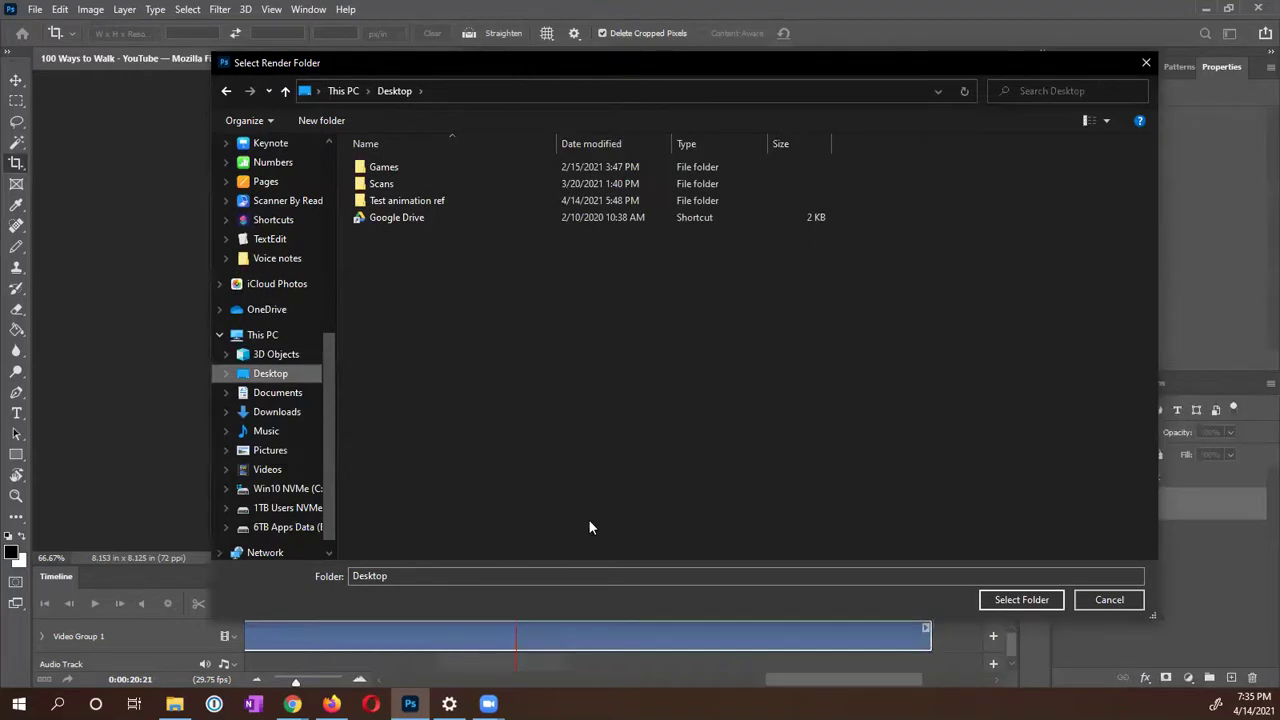
pyautogui.rightClick(392, 286)
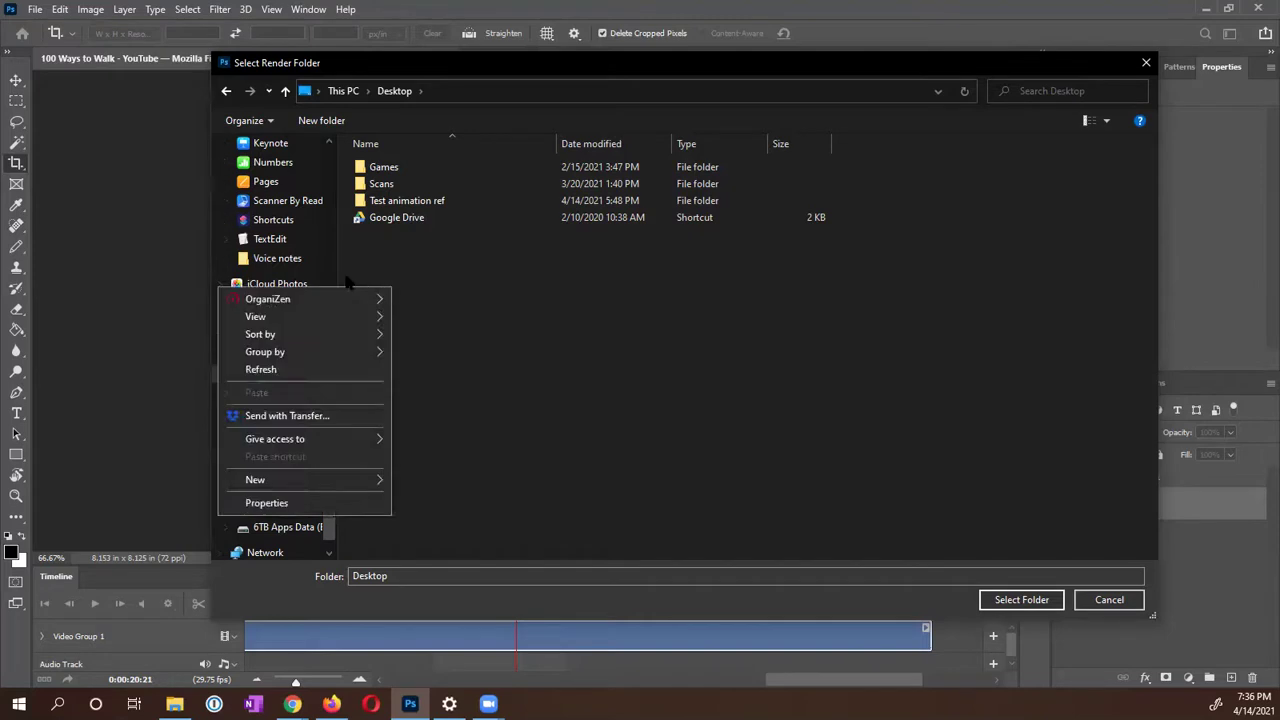
pyautogui.moveTo(369, 477)
pyautogui.click(430, 480)
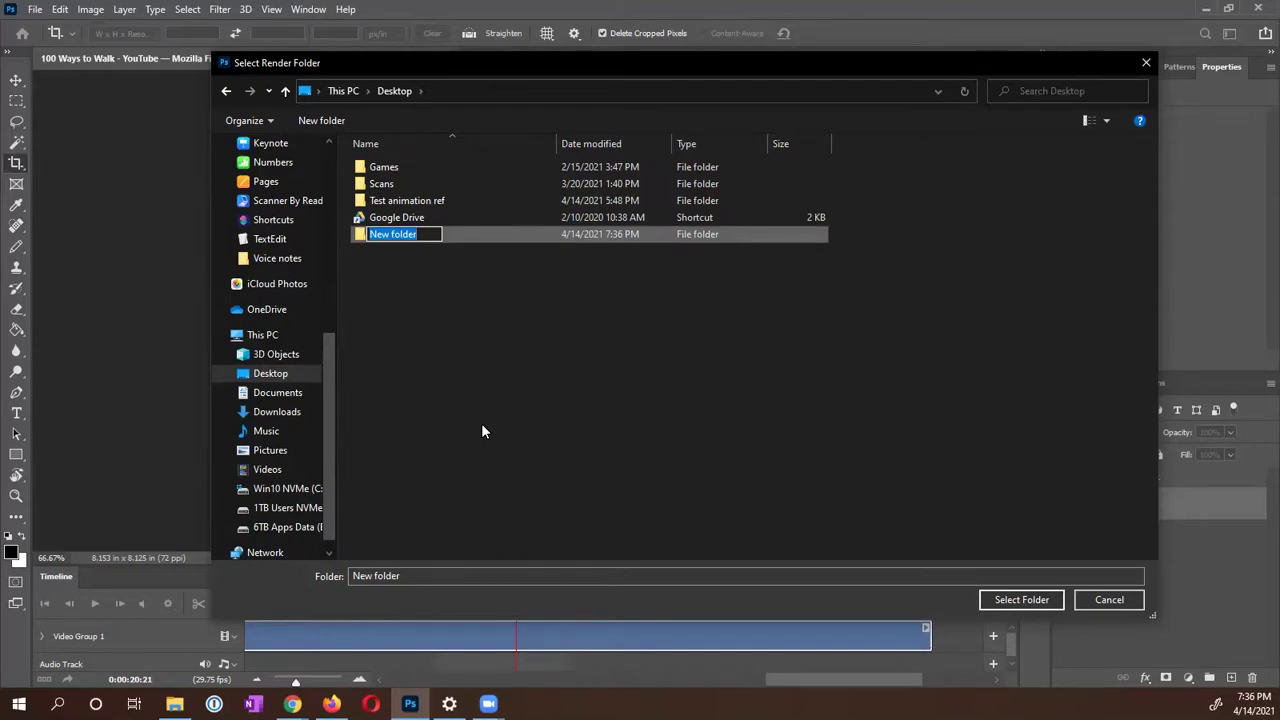
# Name the new Desktop folder DanceFightReference and select it as the render destination.
pyautogui.write('DanceFD')
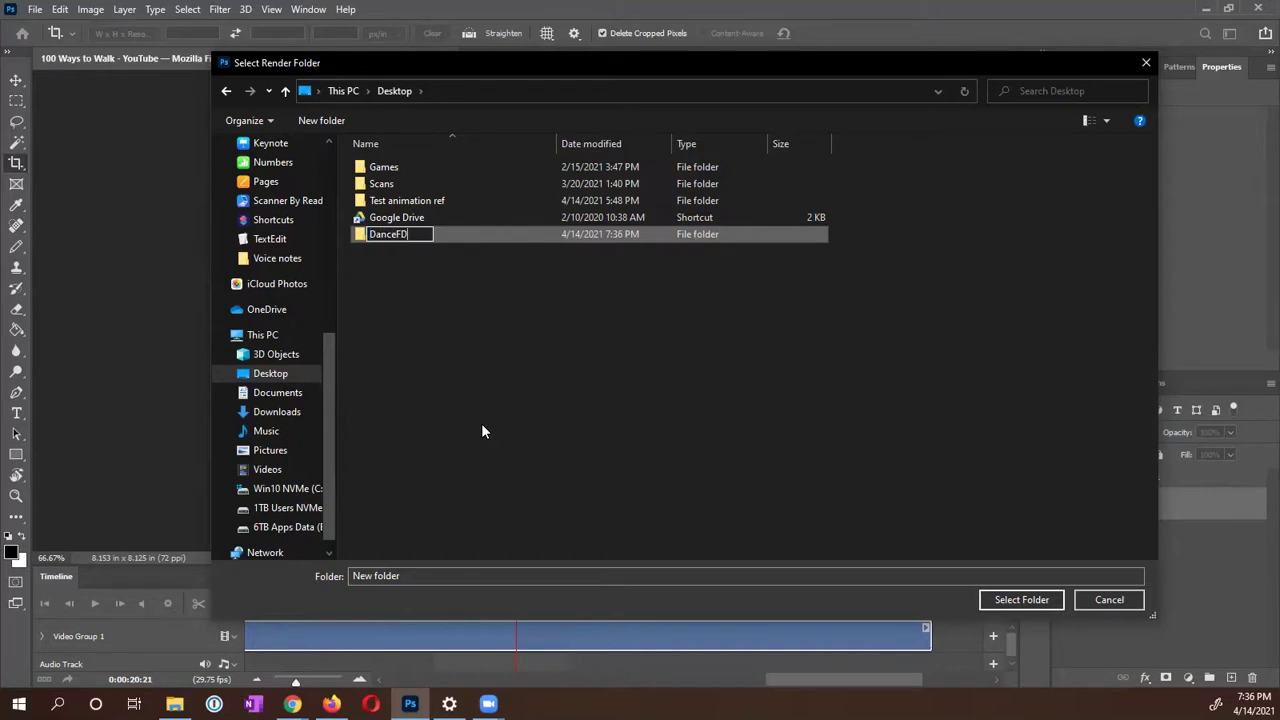
pyautogui.press('BackSpace')
pyautogui.write('ightReference')
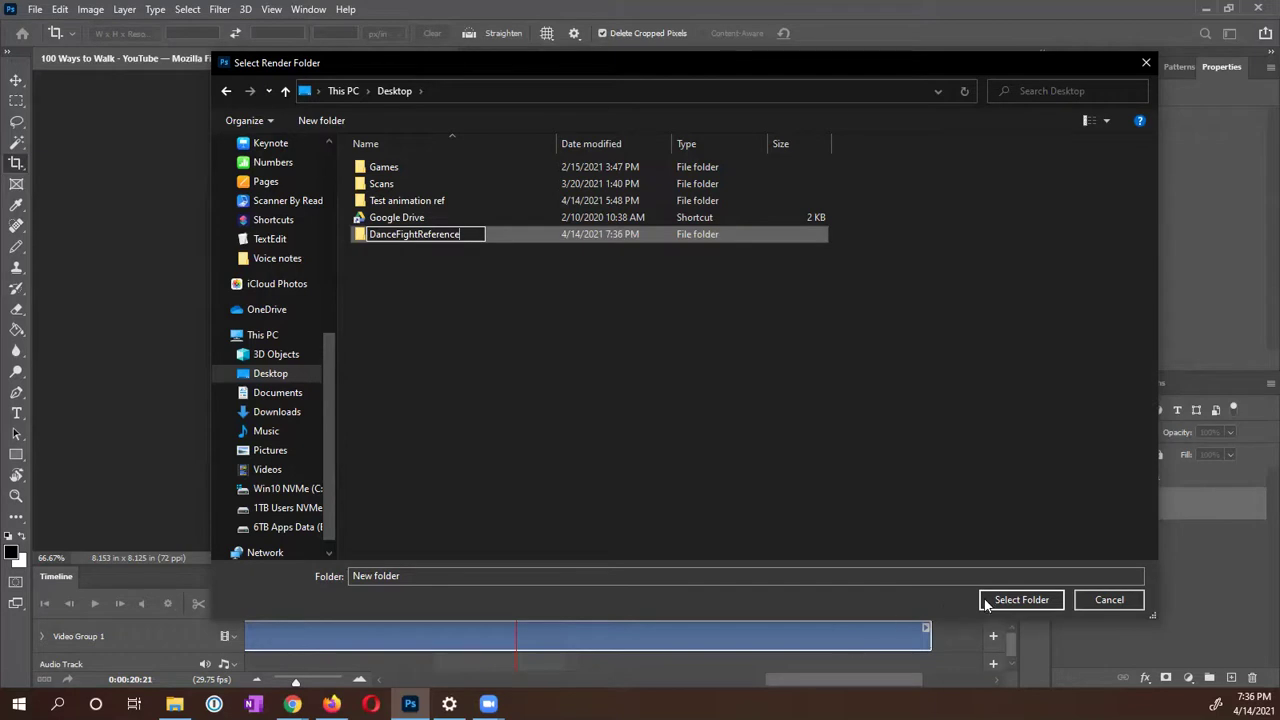
pyautogui.click(497, 369)
pyautogui.click(423, 234)
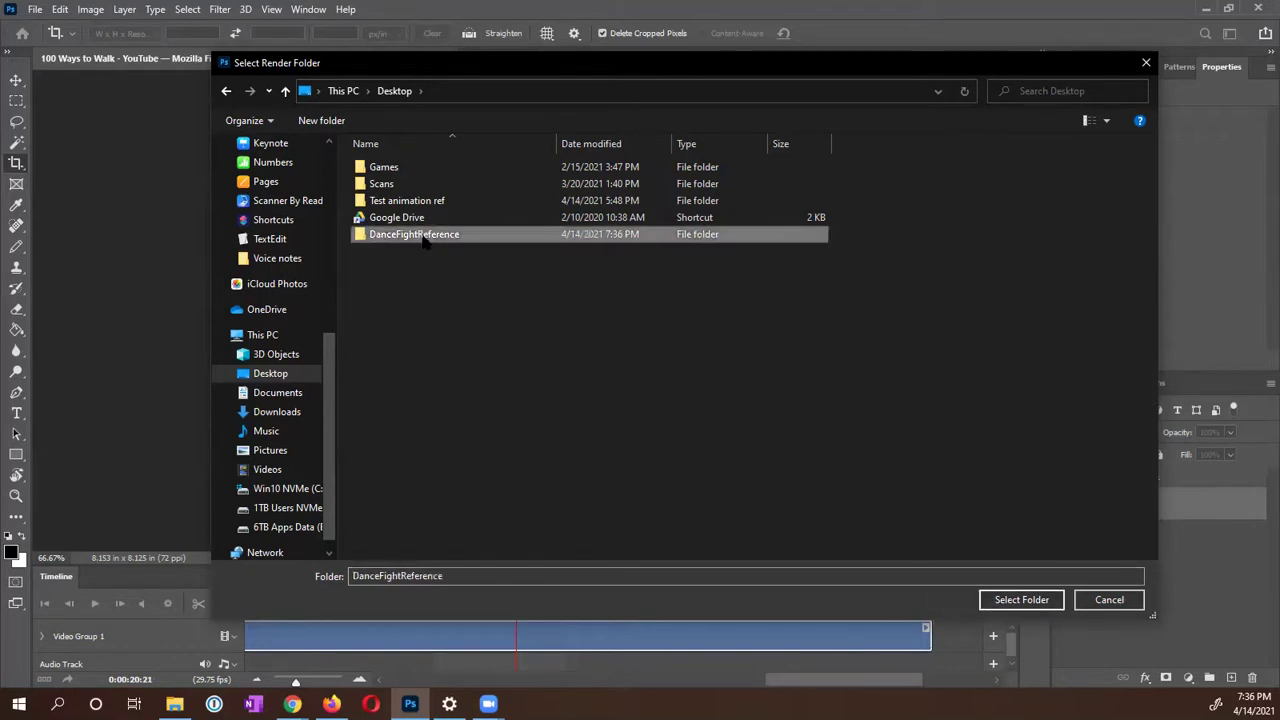
pyautogui.click(1012, 604)
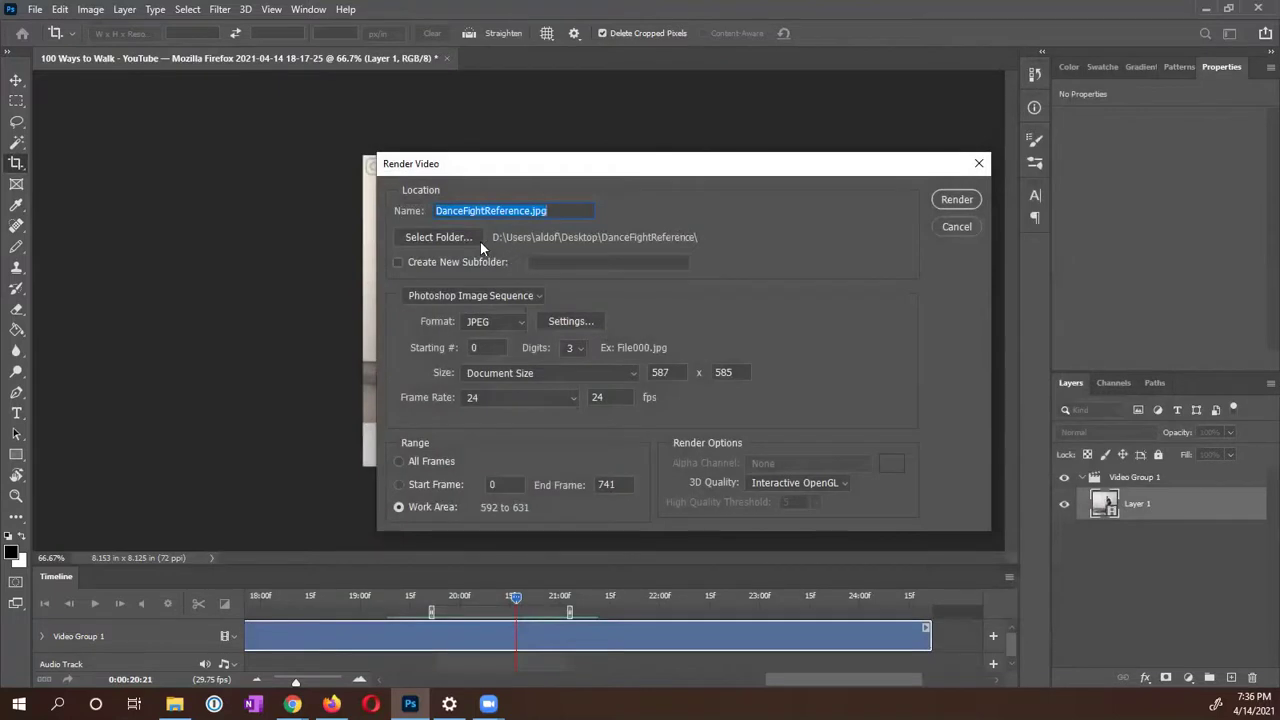
# Switch the render output to Adobe Media Encoder and back to Photoshop Image Sequence.
pyautogui.click(464, 295)
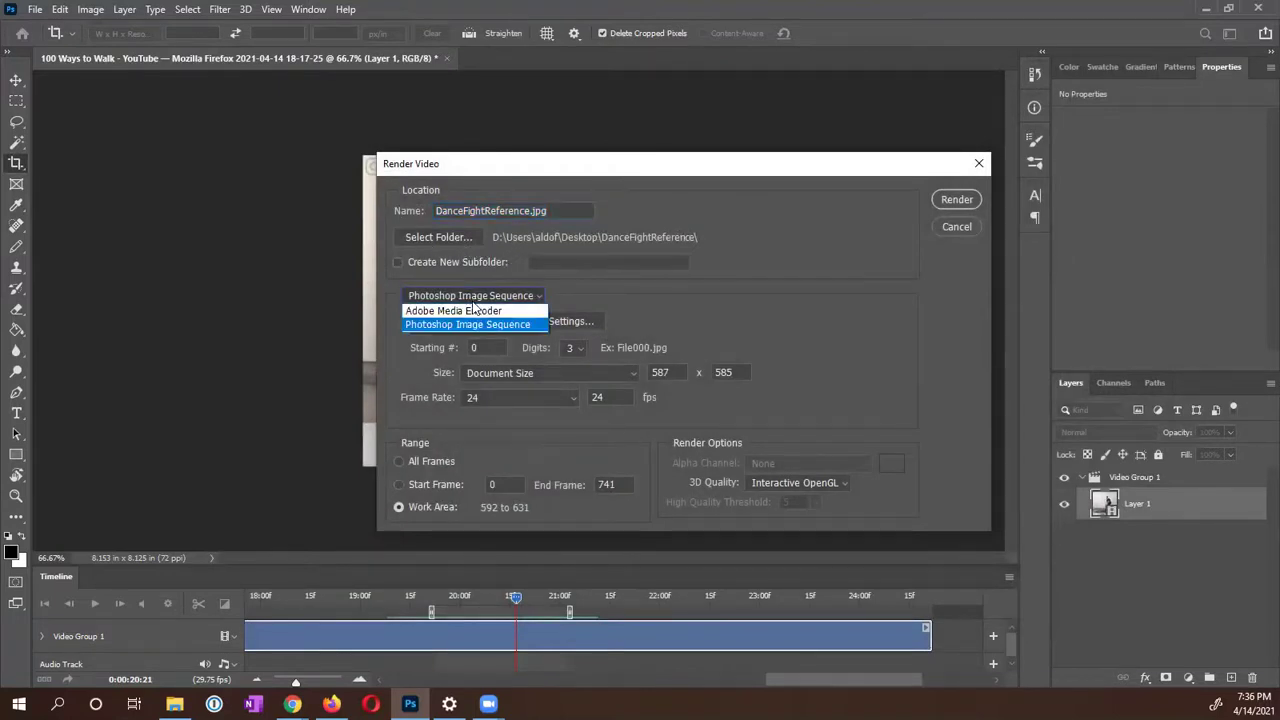
pyautogui.click(478, 308)
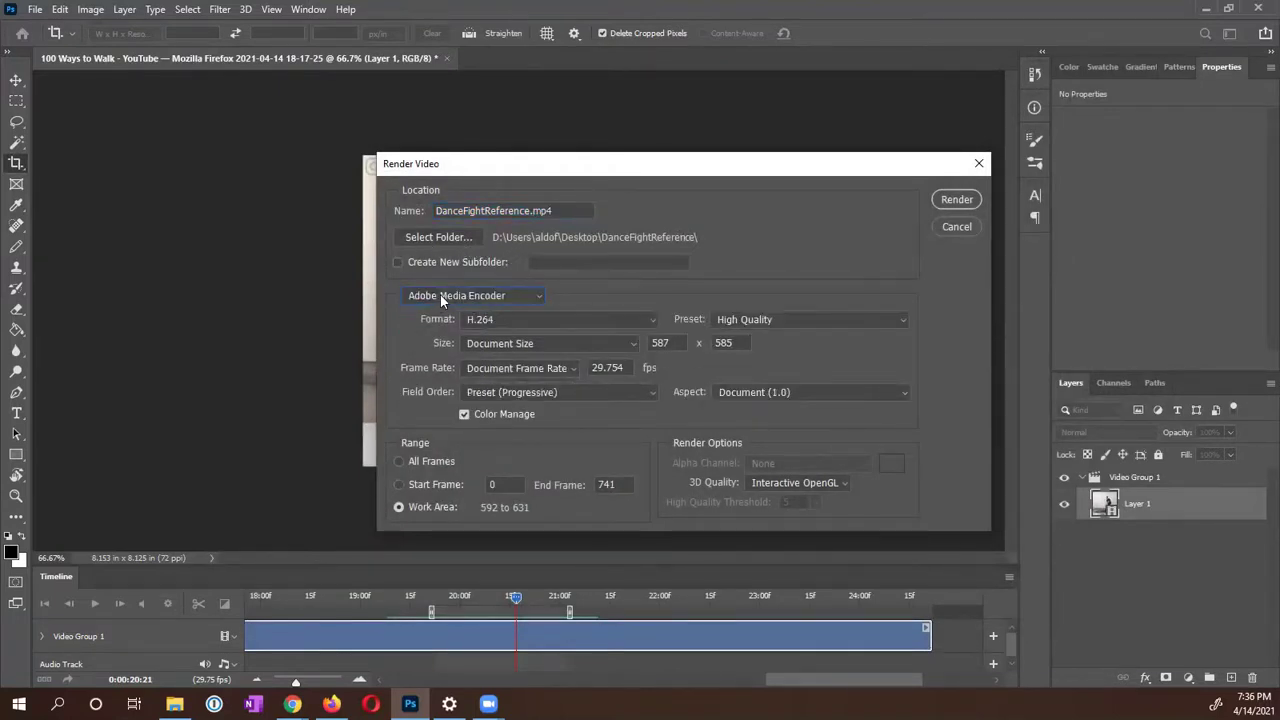
pyautogui.click(494, 296)
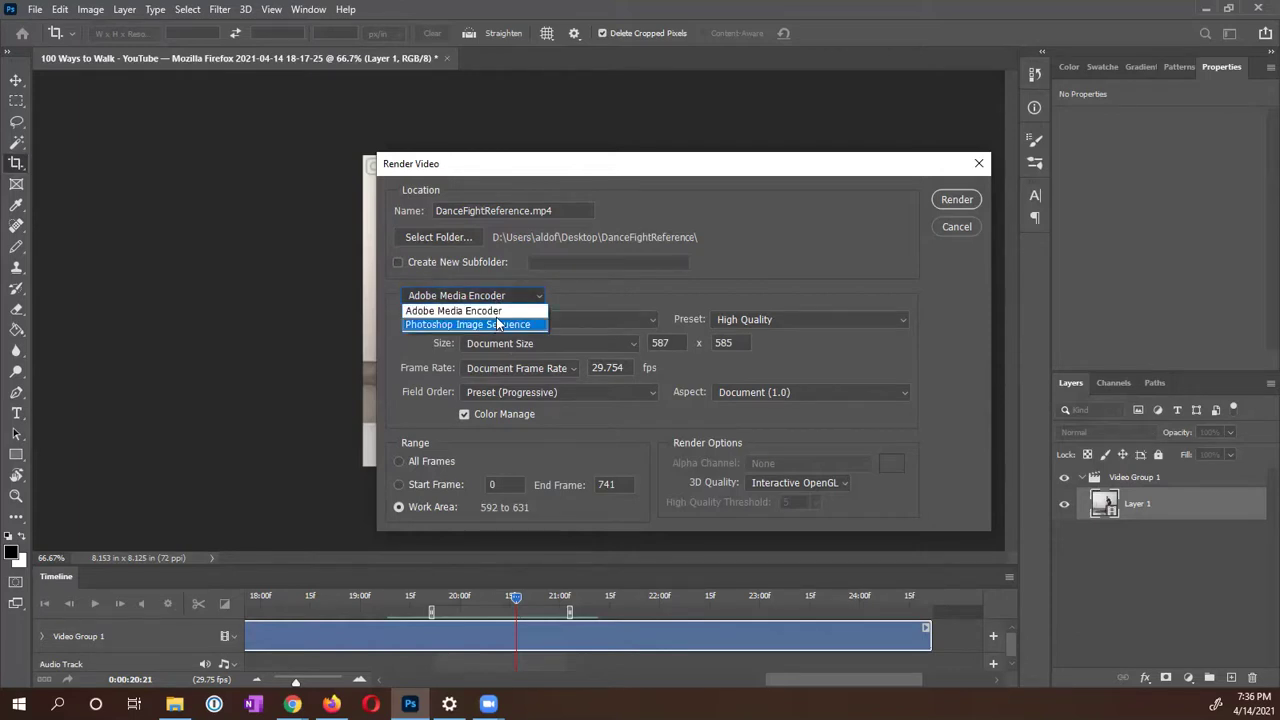
pyautogui.click(424, 325)
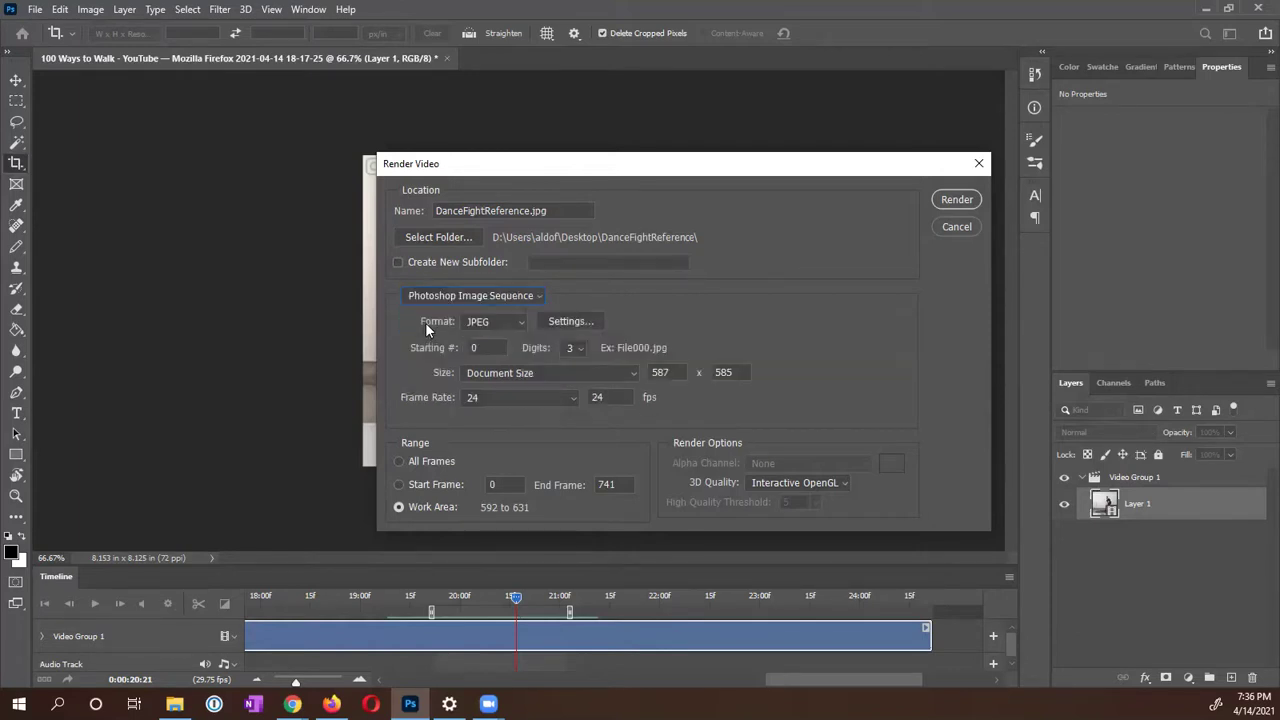
# Render the JPEG image sequence with starting number 1 and a frame rate of 24 fps.
pyautogui.click(495, 348)
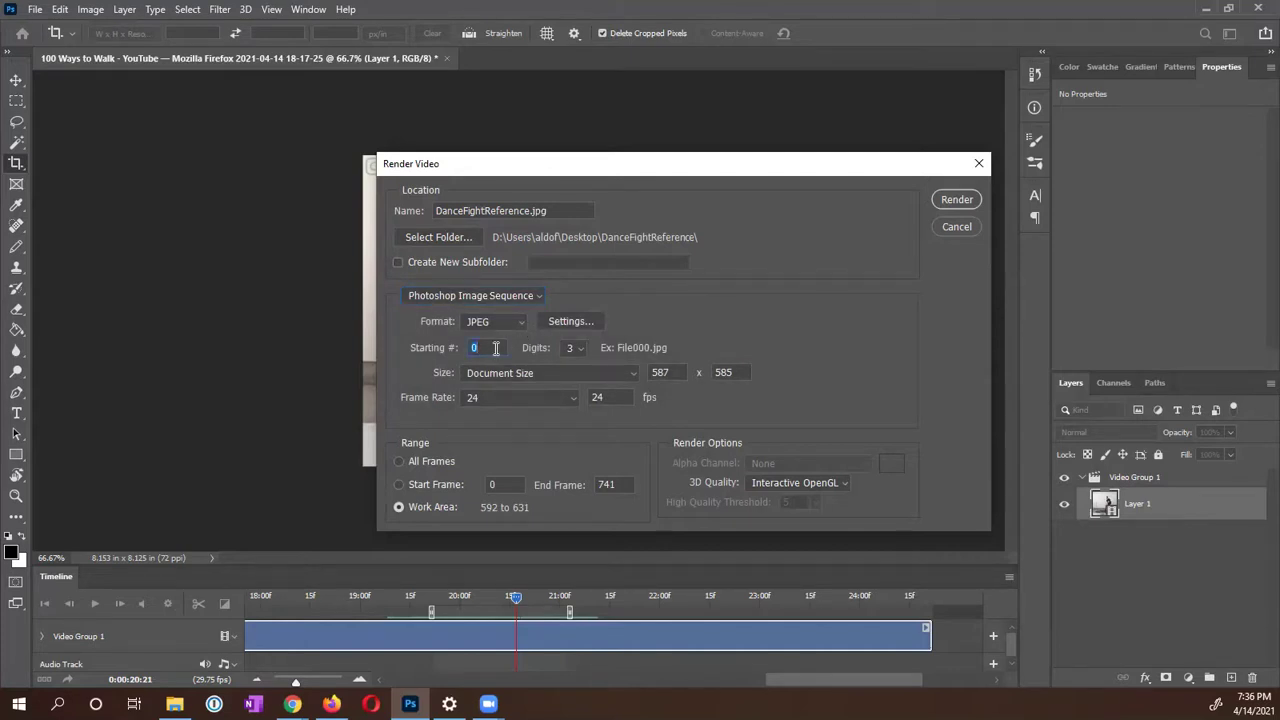
pyautogui.write('1')
pyautogui.click(567, 400)
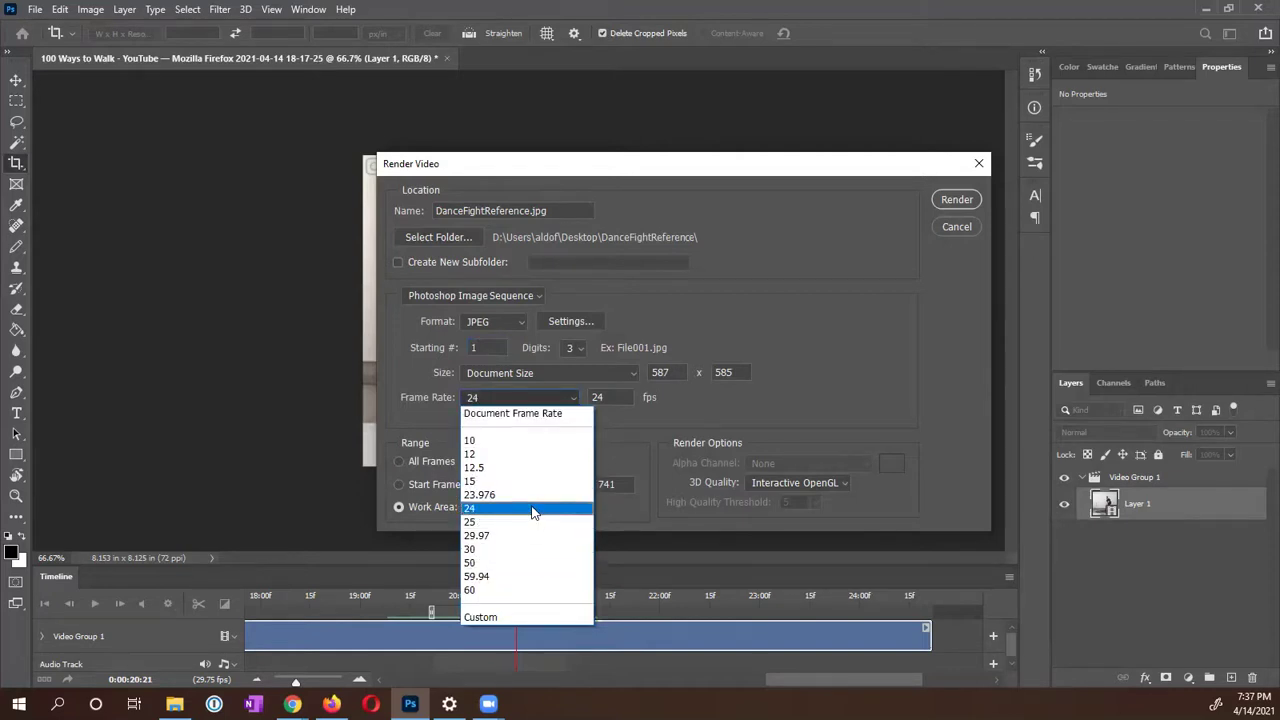
pyautogui.click(545, 414)
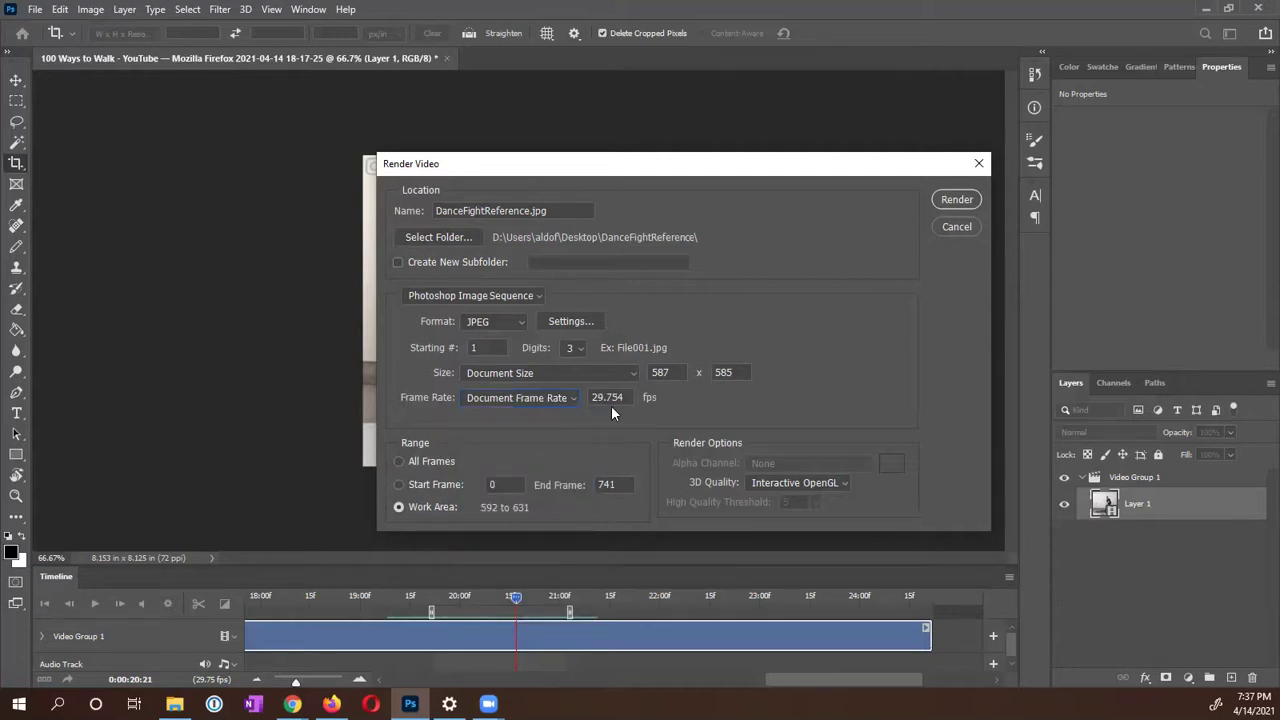
pyautogui.click(561, 397)
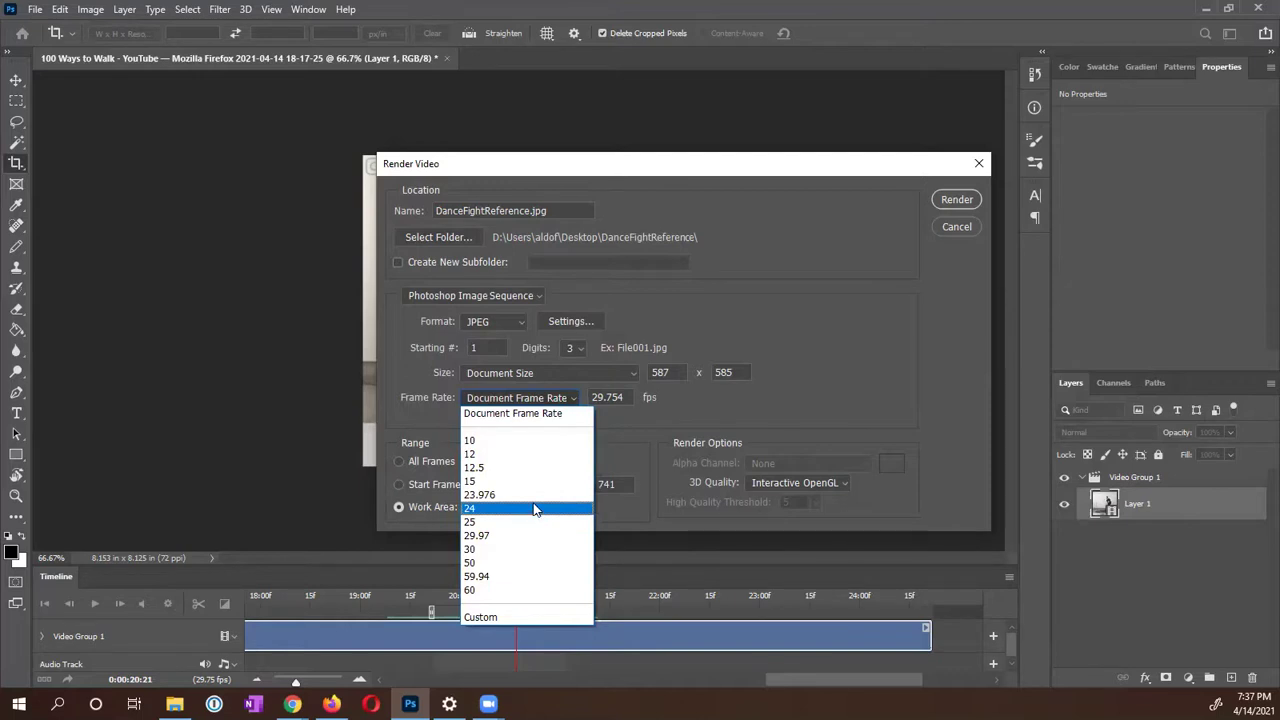
pyautogui.click(535, 509)
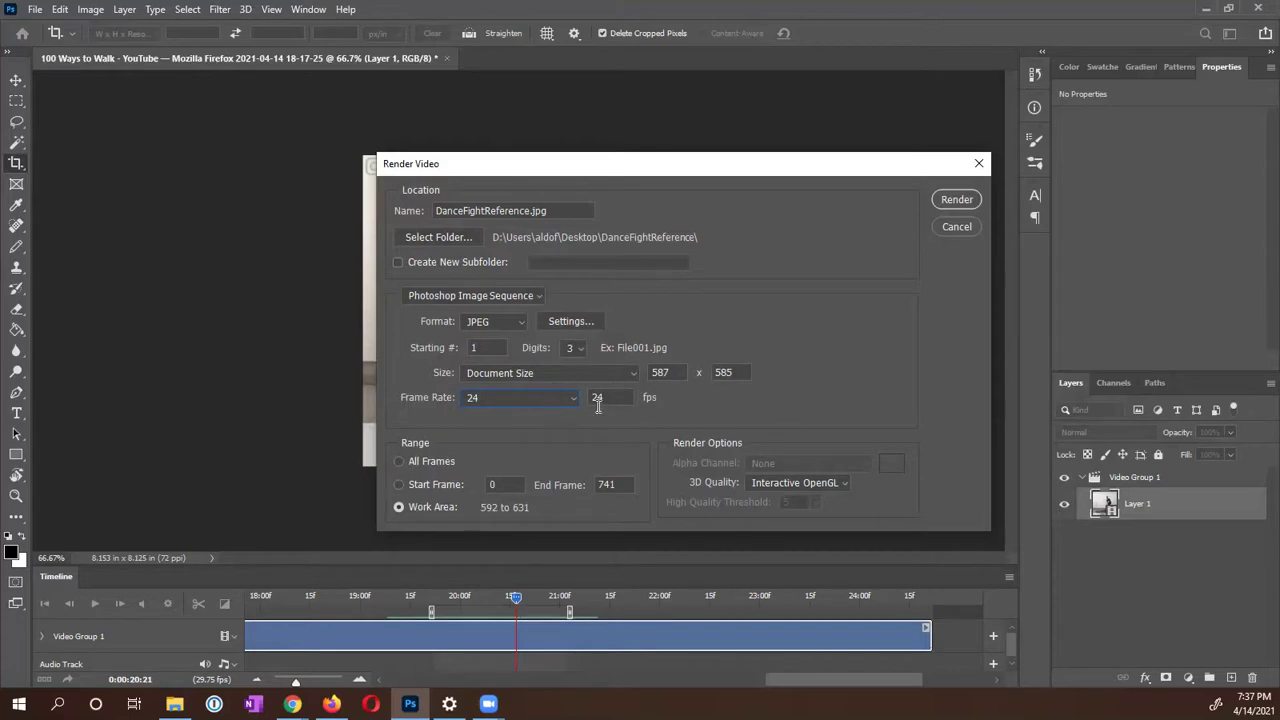
pyautogui.click(956, 200)
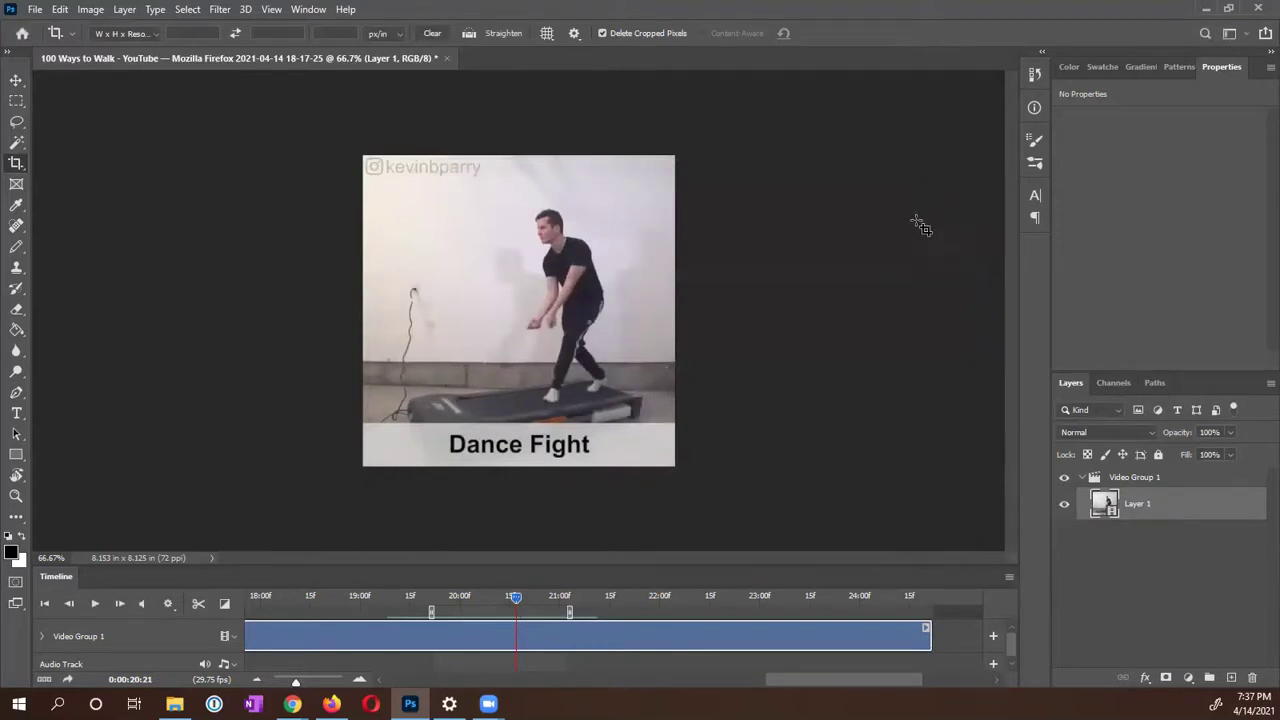
# Switch to the DanceFightReference folder in File Explorer and examine the rendered frames one by one in an enlarged preview, from 001 to 032.
pyautogui.hotkey('alt', 'Tab')
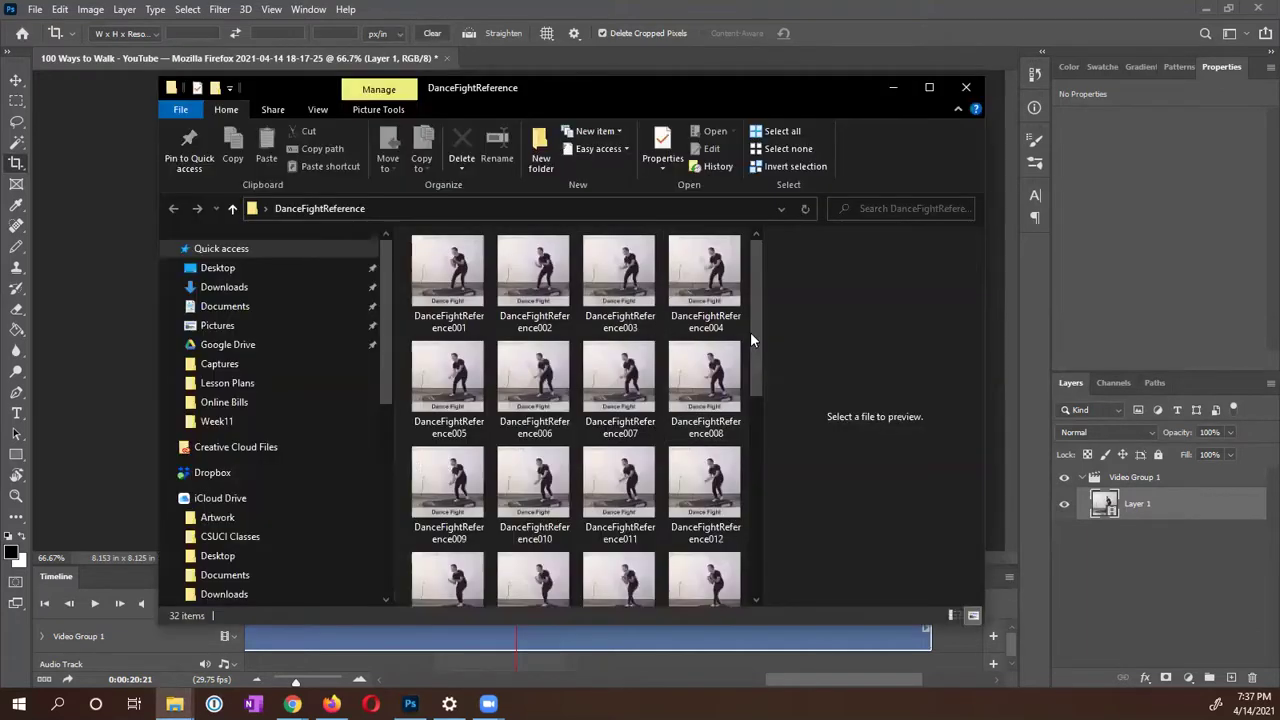
pyautogui.click(455, 270)
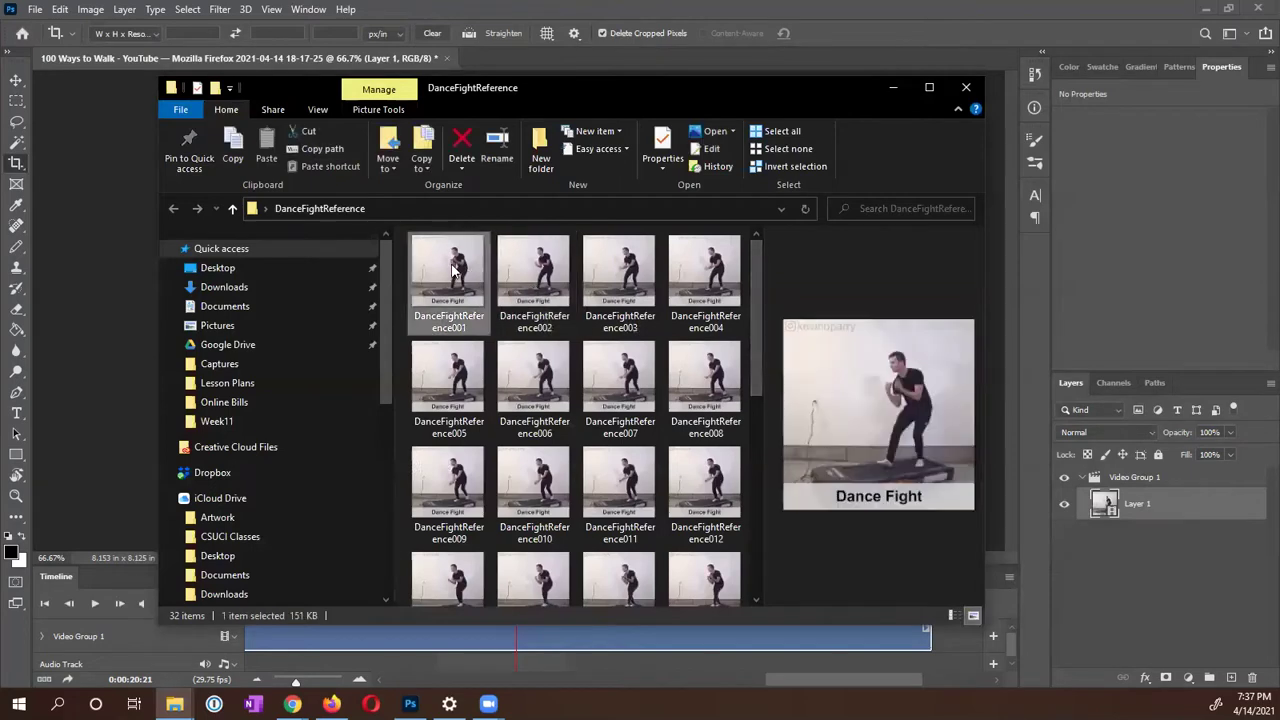
pyautogui.press('space')
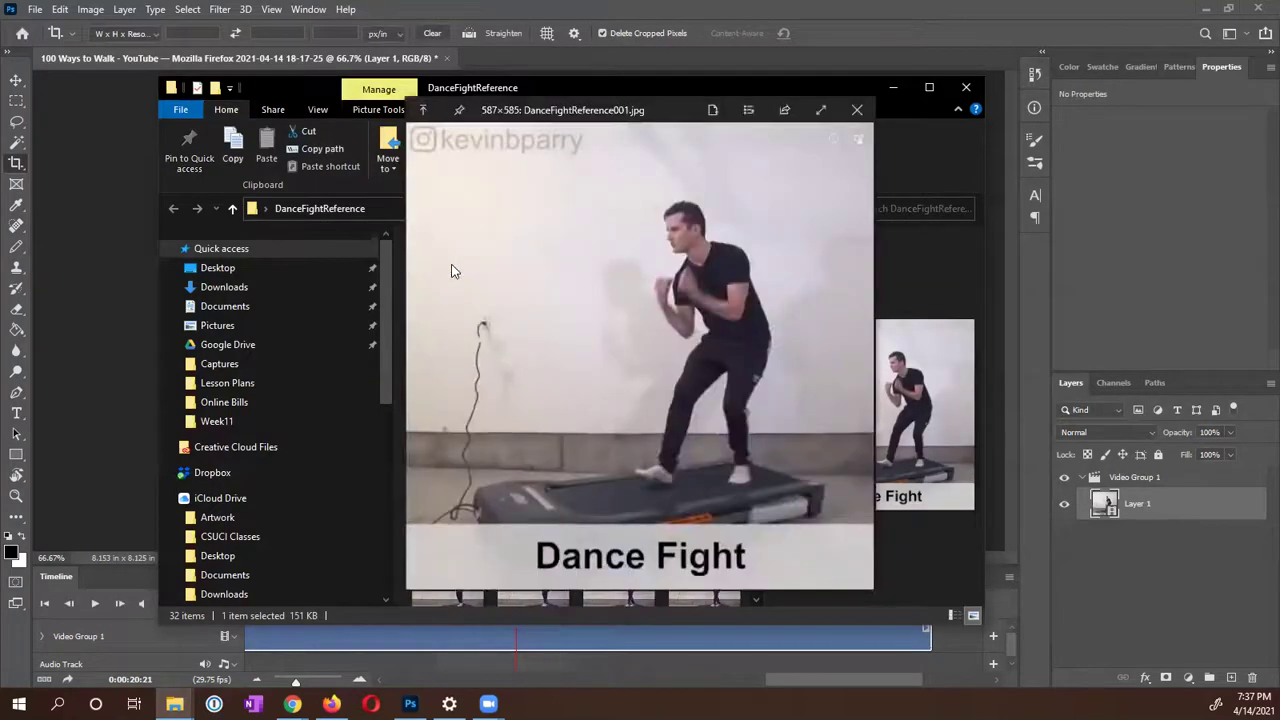
pyautogui.press('Right')
pyautogui.press('Right')
pyautogui.press('Right')
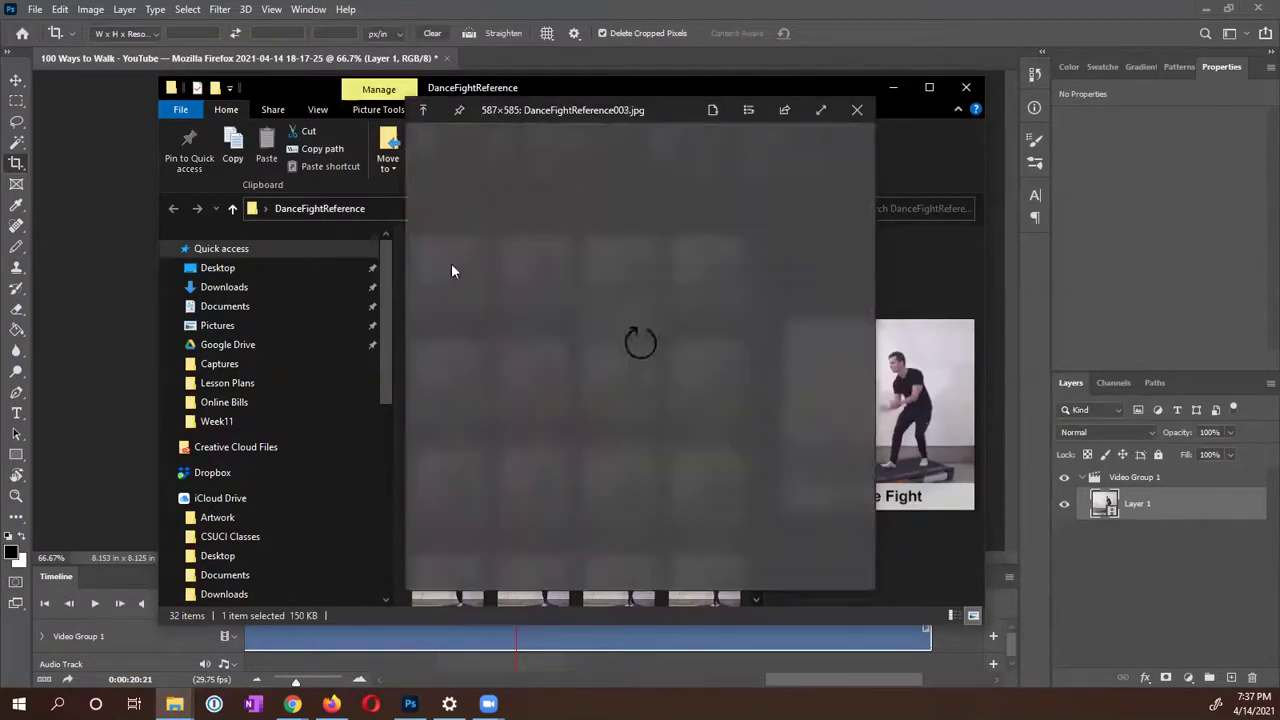
pyautogui.press('Right')
pyautogui.press('Right')
pyautogui.press('Right')
pyautogui.press('Right')
pyautogui.press('Right')
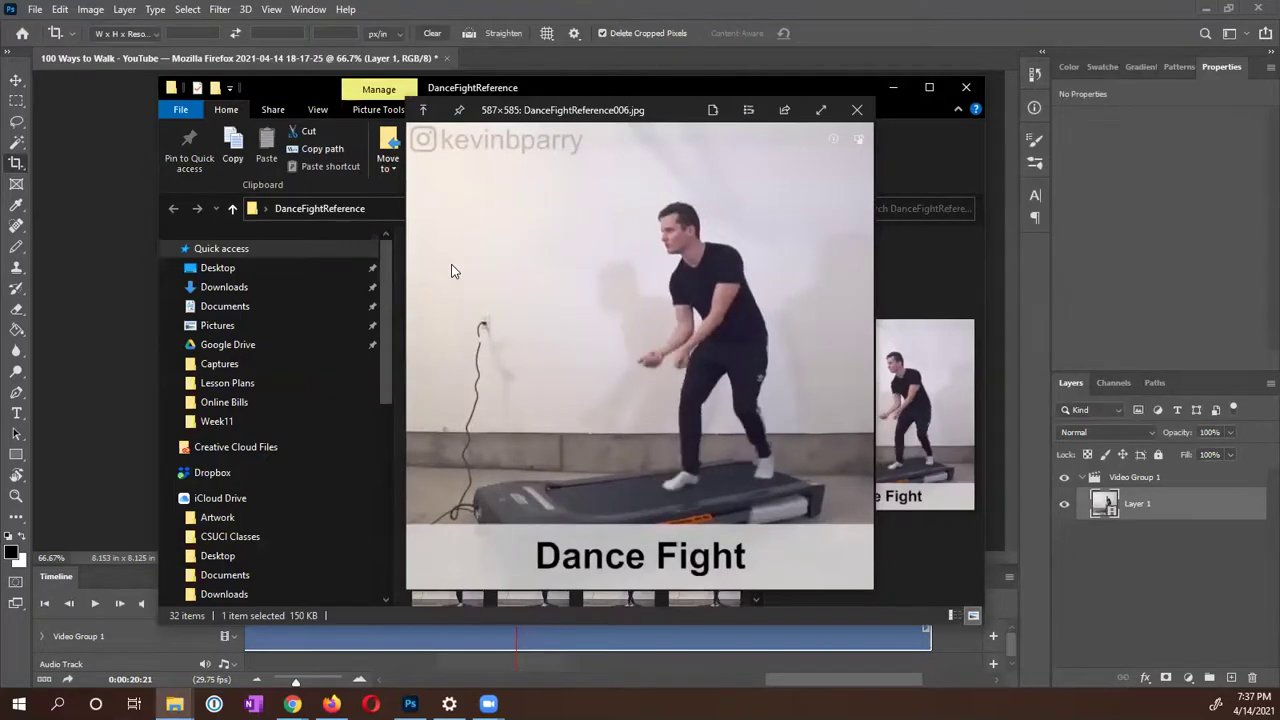
pyautogui.press('Right')
pyautogui.press('Right')
pyautogui.press('Right')
pyautogui.press('Right')
pyautogui.press('Right')
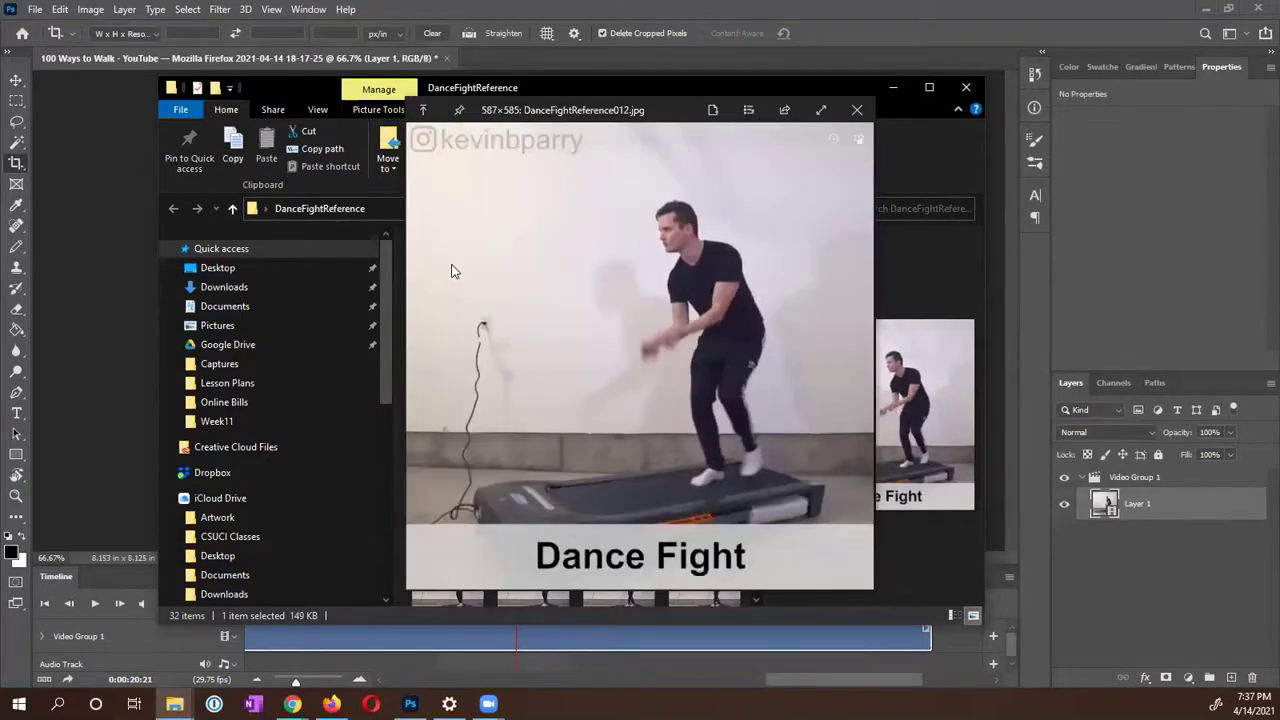
pyautogui.press('Right')
pyautogui.press('Right')
pyautogui.press('Right')
pyautogui.press('Right')
pyautogui.press('Right')
pyautogui.press('Right')
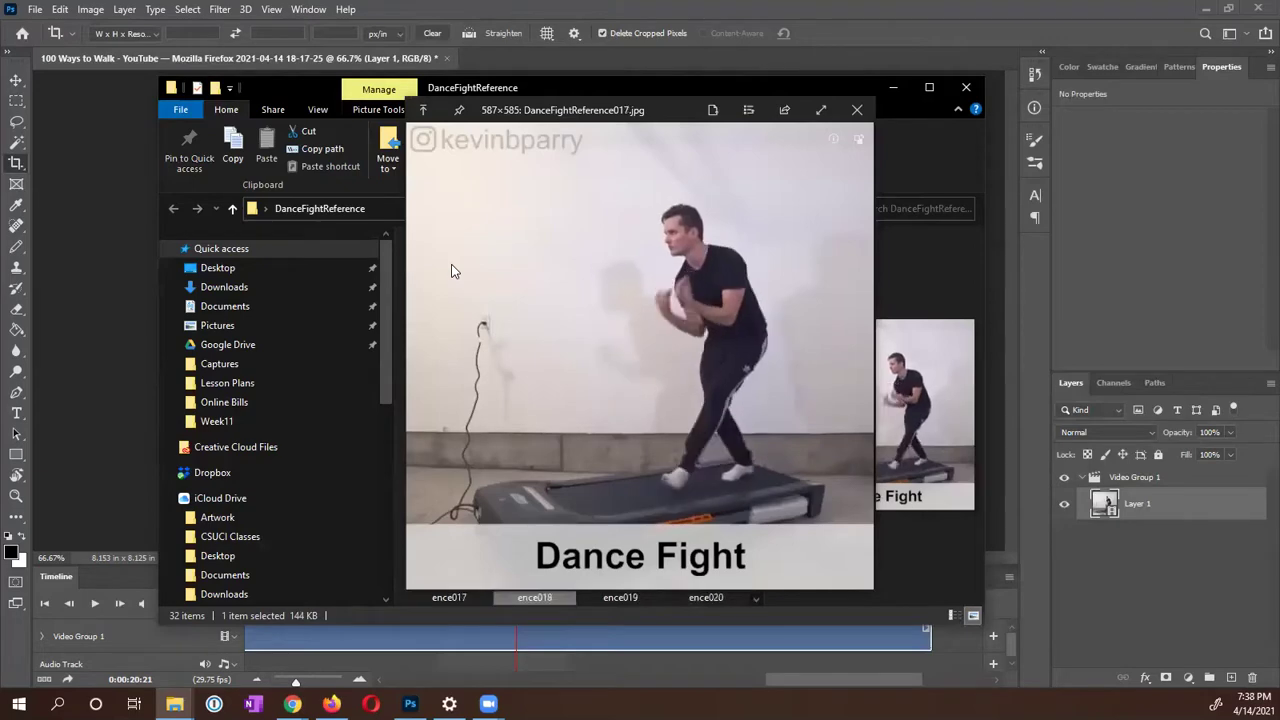
pyautogui.press('Right')
pyautogui.press('Right')
pyautogui.press('Right')
pyautogui.press('Right')
pyautogui.press('Right')
pyautogui.press('Right')
pyautogui.press('Right')
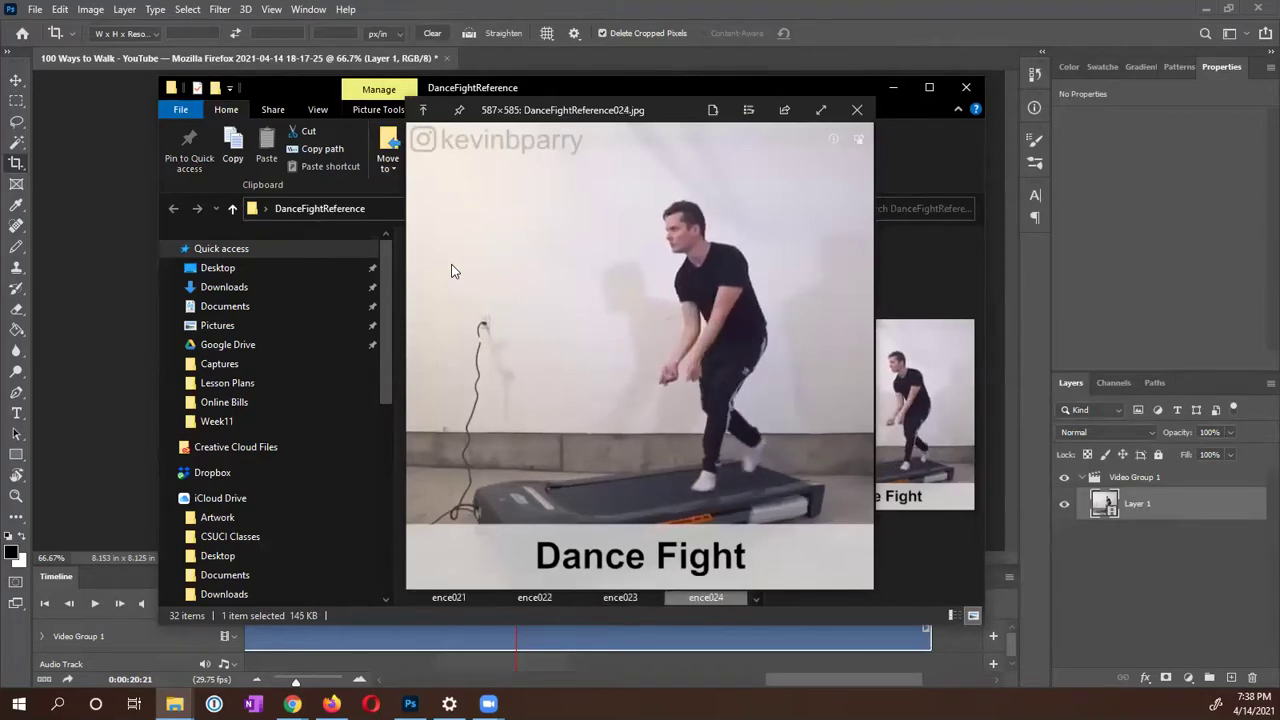
pyautogui.press('Right')
pyautogui.press('Right')
pyautogui.press('Right')
pyautogui.press('Right')
pyautogui.press('Right')
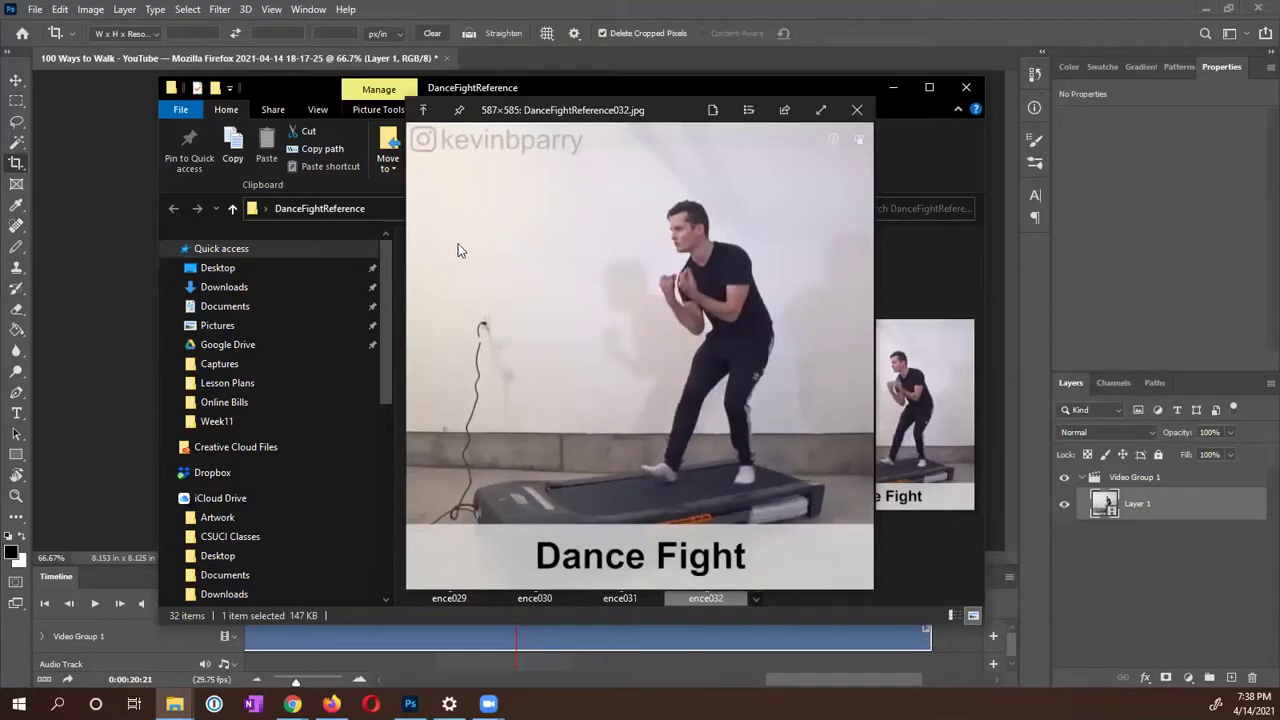
pyautogui.click(668, 115)
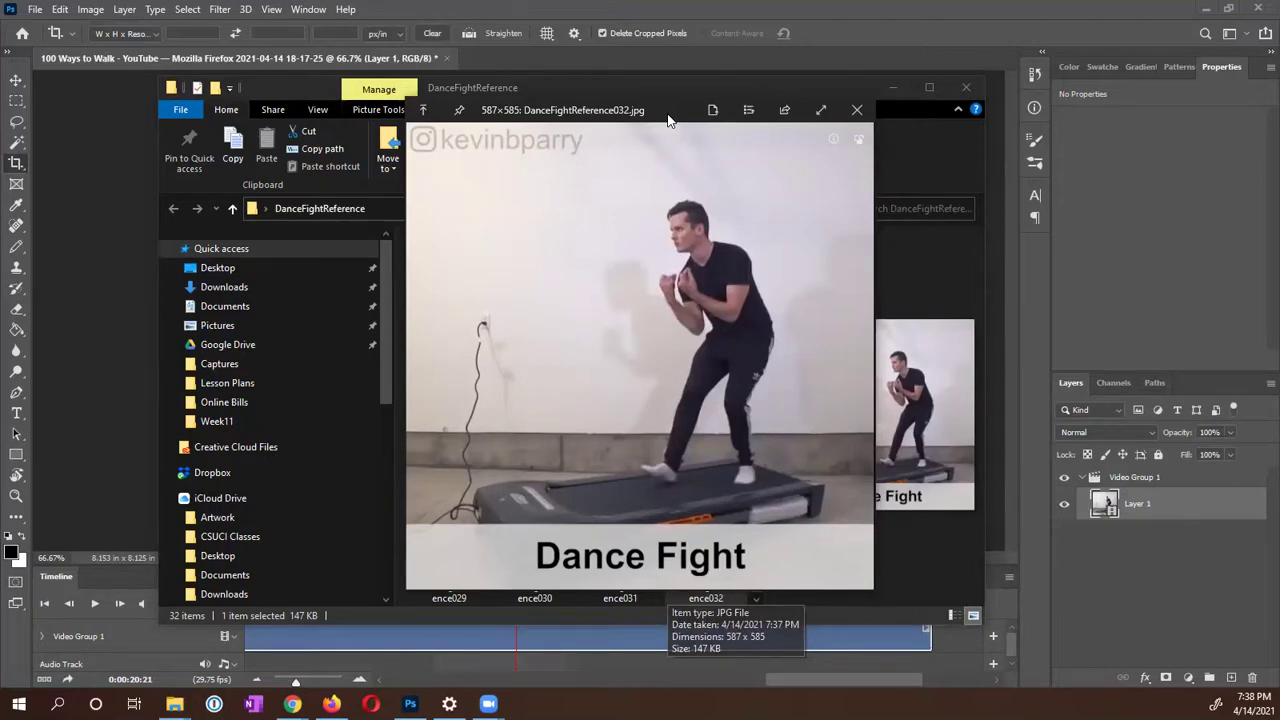
pyautogui.click(900, 134)
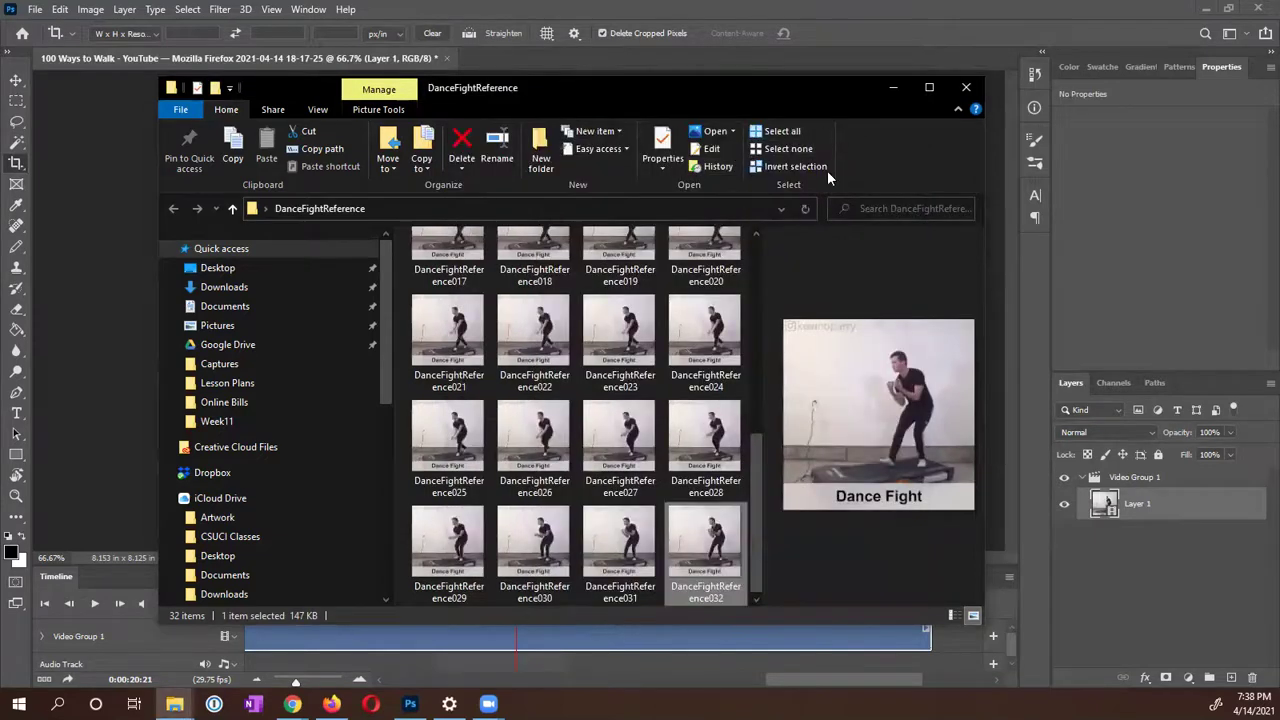
pyautogui.moveTo(757, 520); pyautogui.dragTo(733, 535)
pyautogui.moveTo(757, 493); pyautogui.dragTo(755, 245)
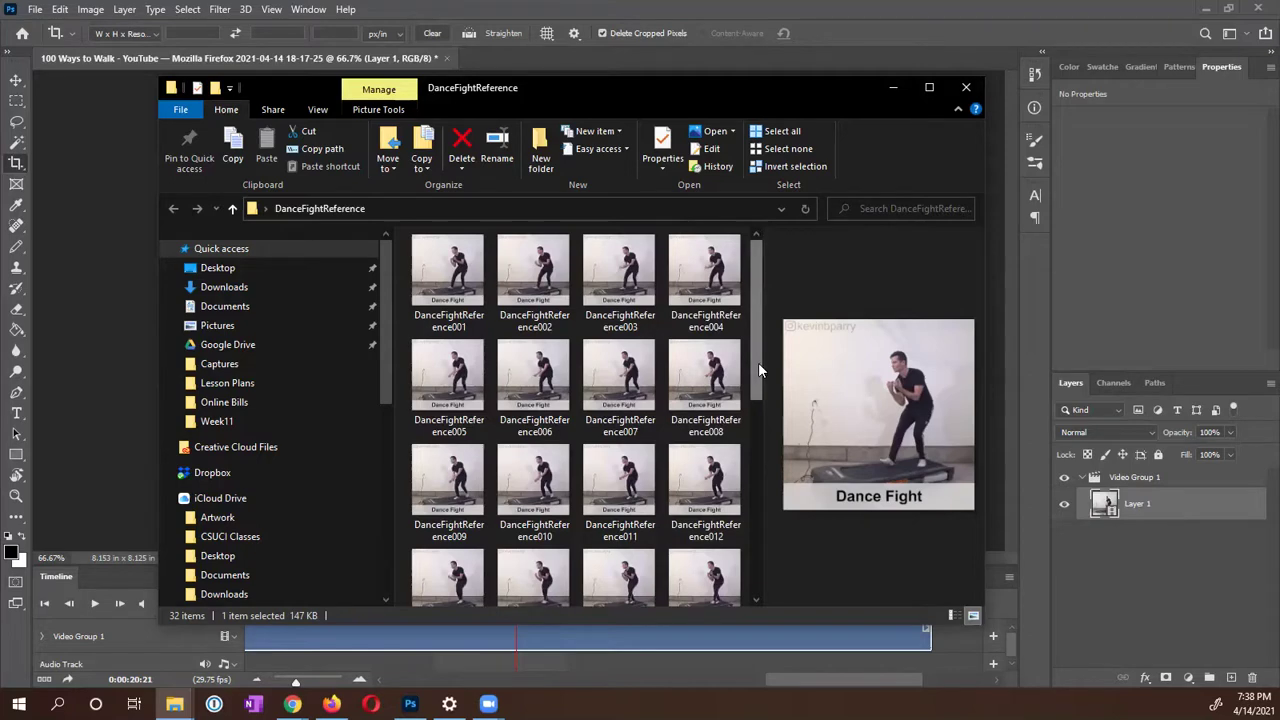
pyautogui.scroll(-2, 758, 370)
pyautogui.scroll(2, 766, 366)
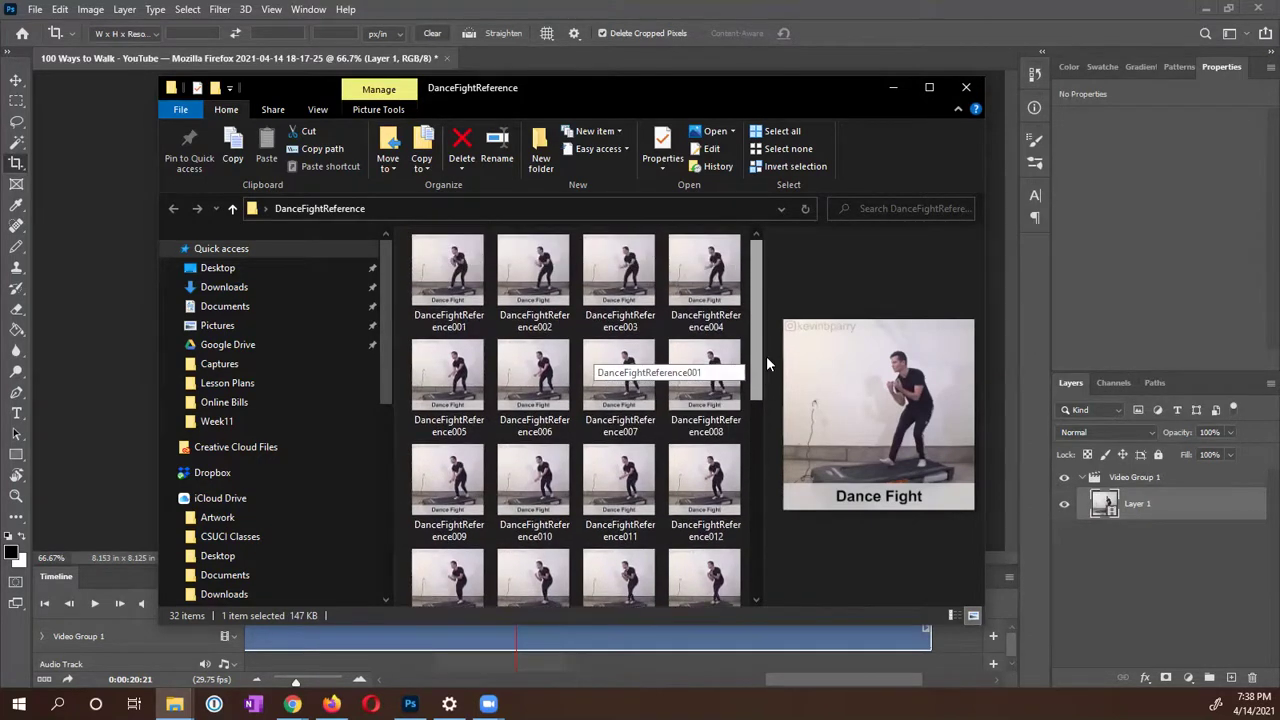